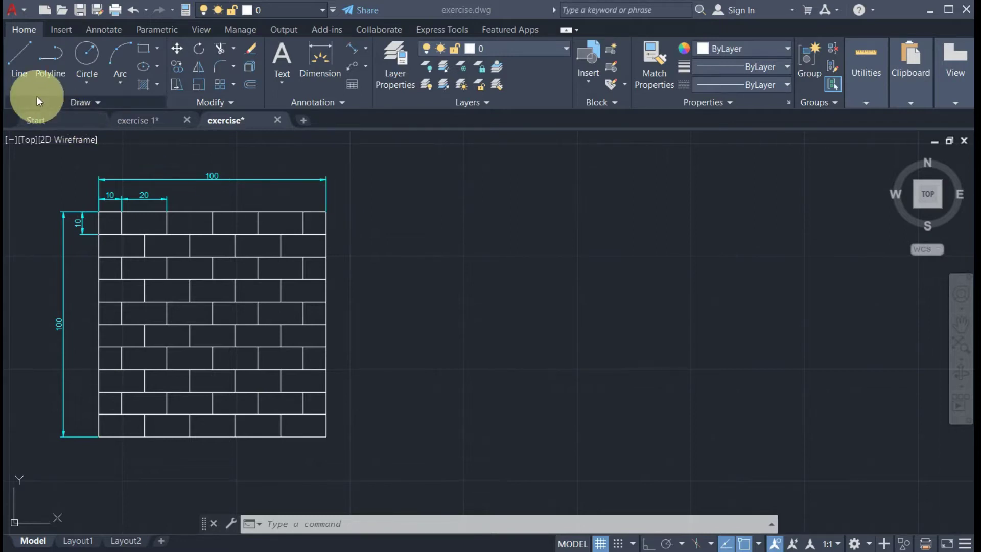
# - Clear the stray empty selection and start the Line command beside the reference wall
pyautogui.click(504, 223)
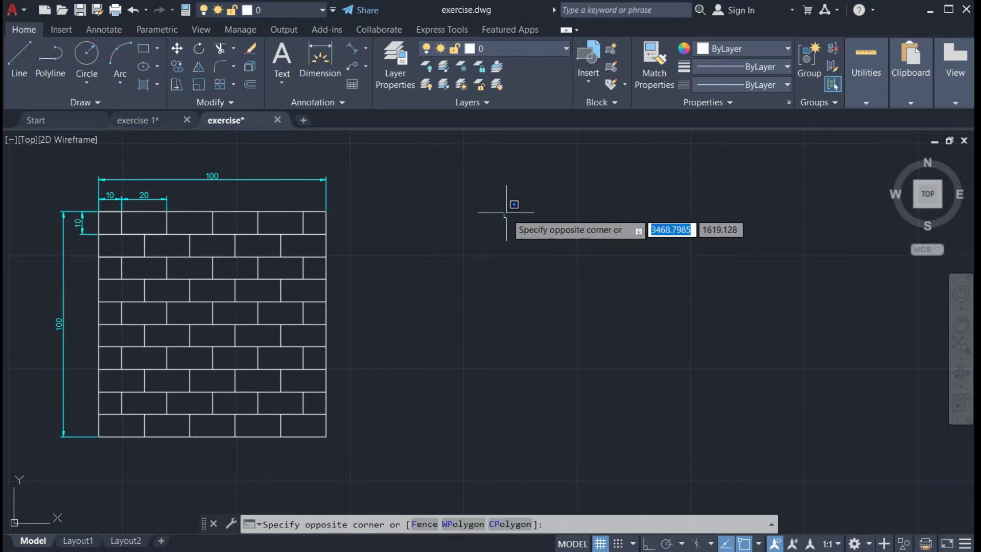
pyautogui.click(506, 212)
pyautogui.click(26, 74)
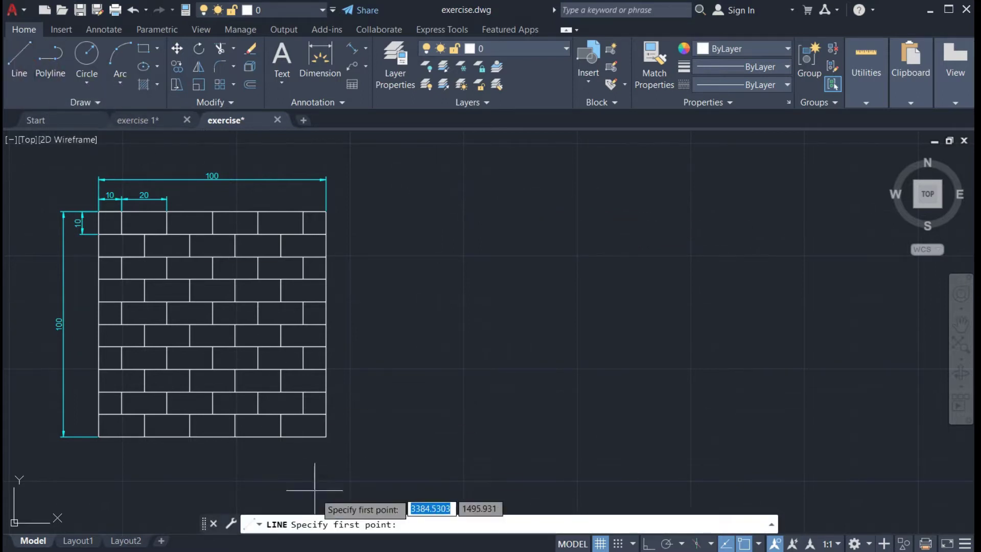
# - With Ortho on, draw a 100-unit horizontal line right of the reference wall
pyautogui.click(306, 523)
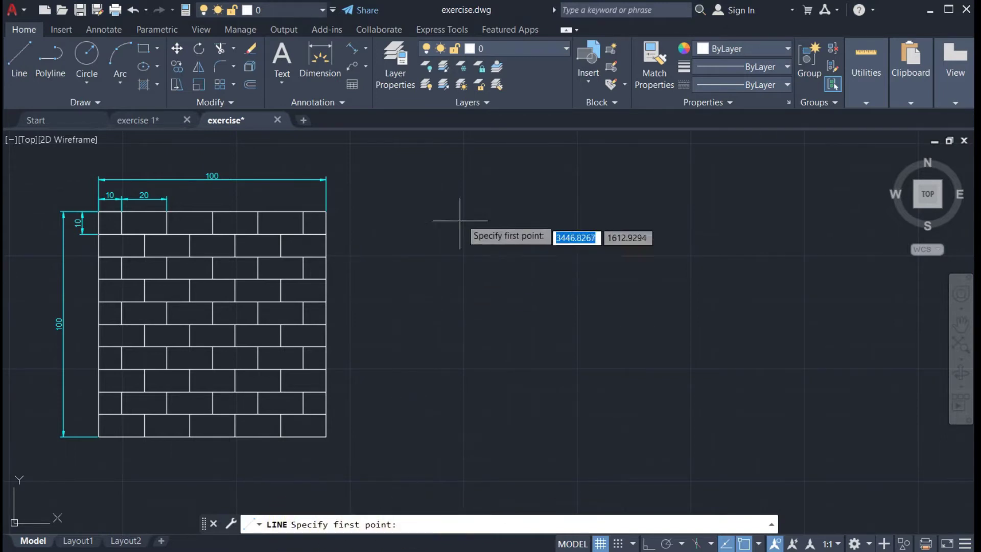
pyautogui.click(484, 207)
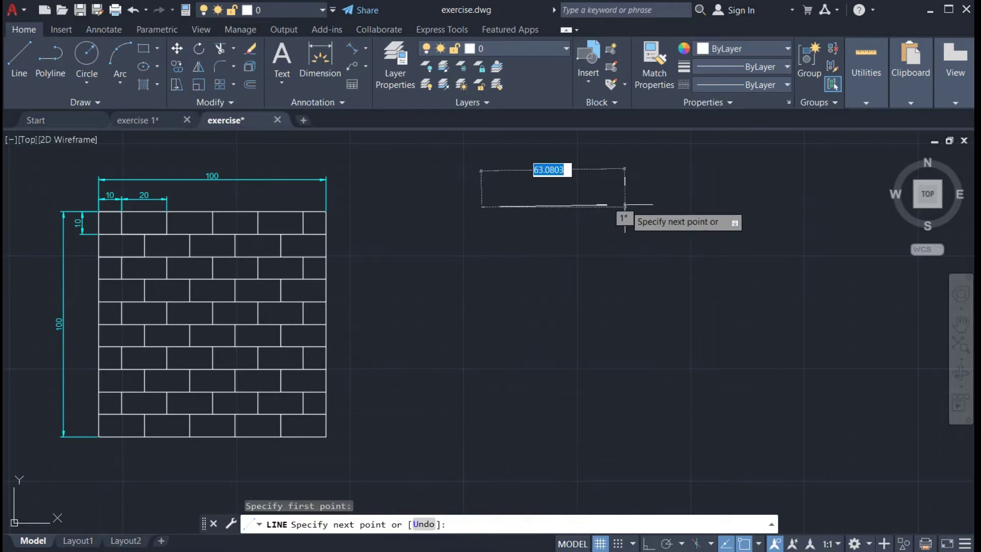
pyautogui.click(648, 545)
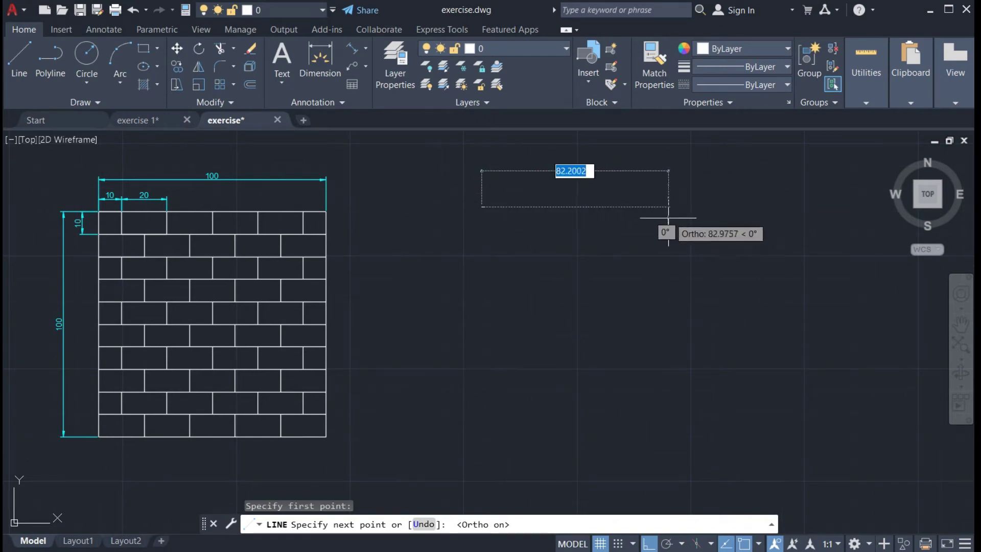
pyautogui.write('100')
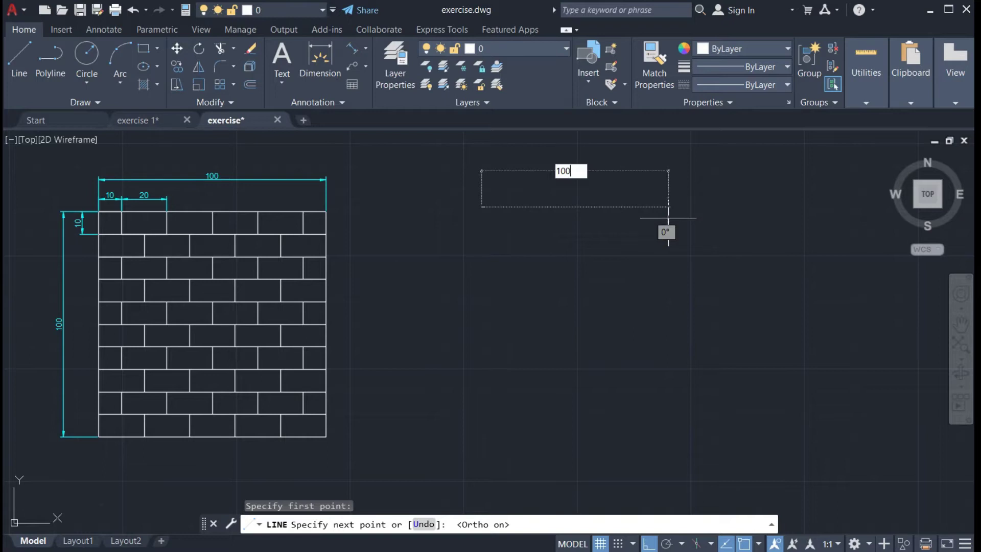
pyautogui.press('Return')
pyautogui.press('Return')
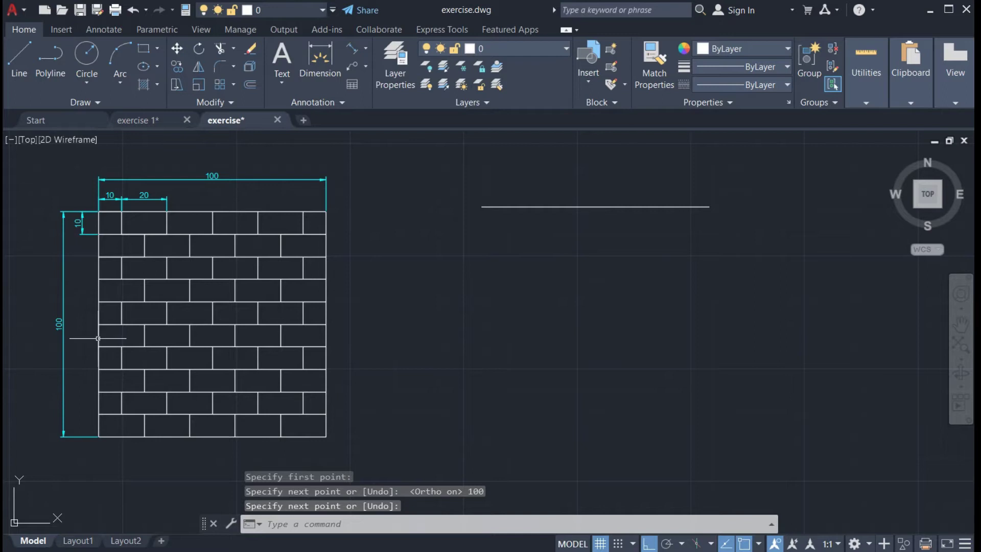
# - Draw the 100-unit vertical left edge down from the top line's left end
pyautogui.click(20, 60)
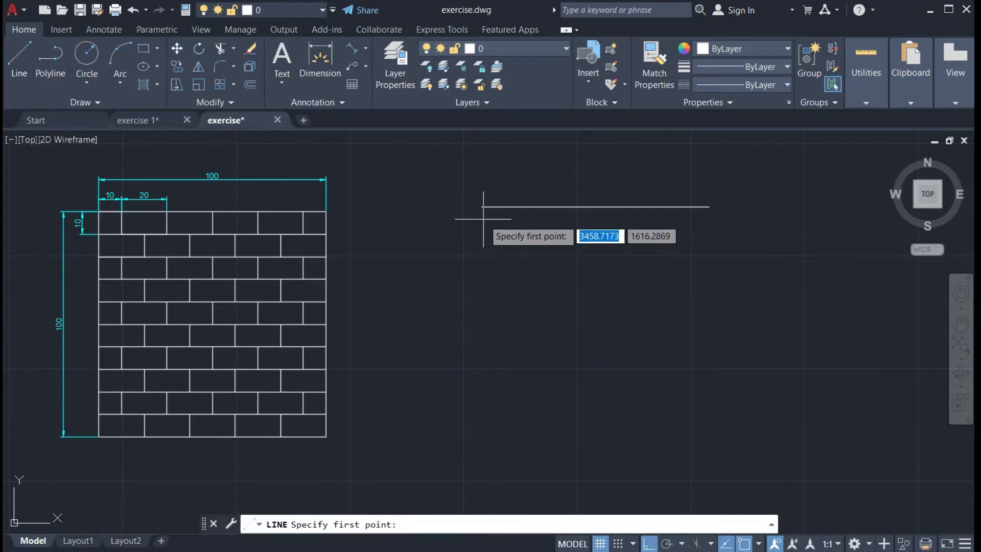
pyautogui.click(481, 207)
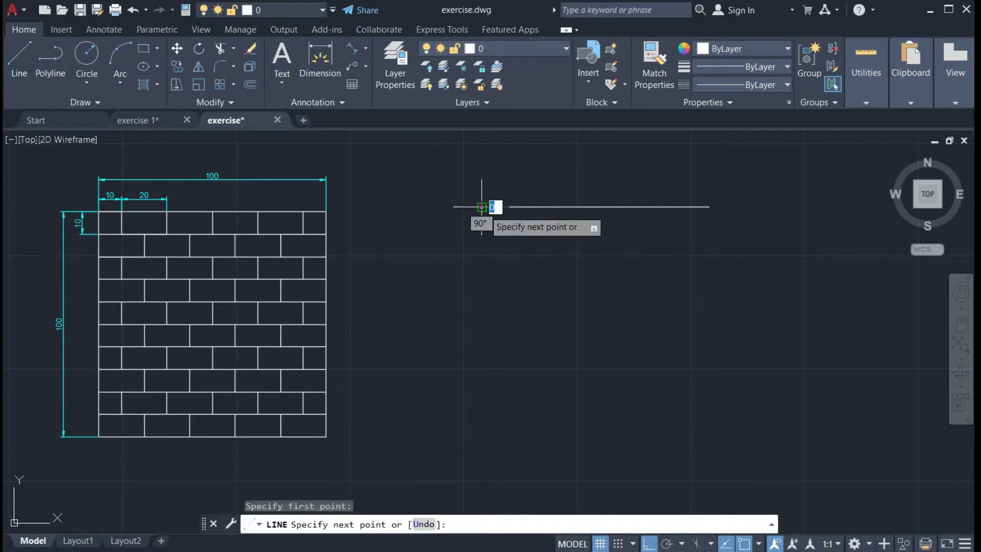
pyautogui.write('100')
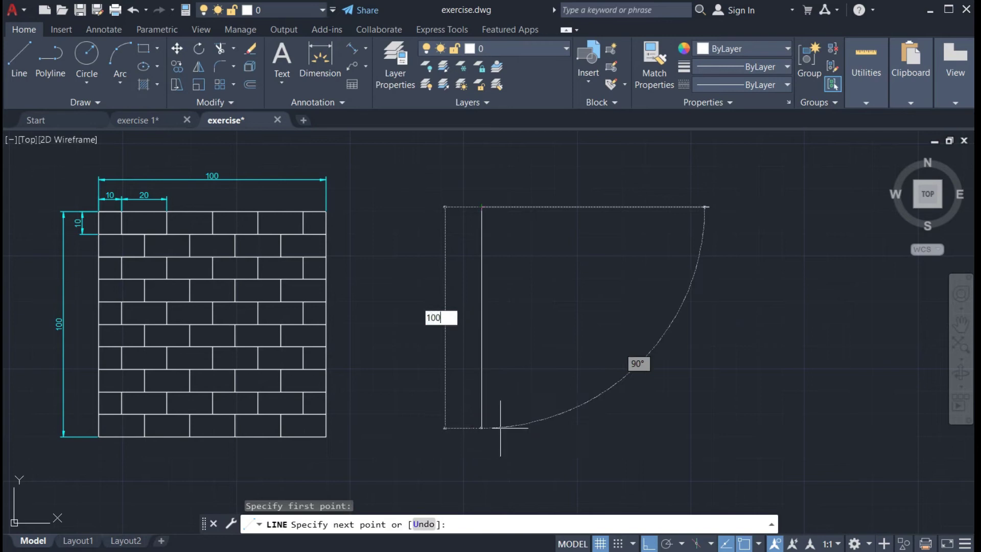
pyautogui.press('Return')
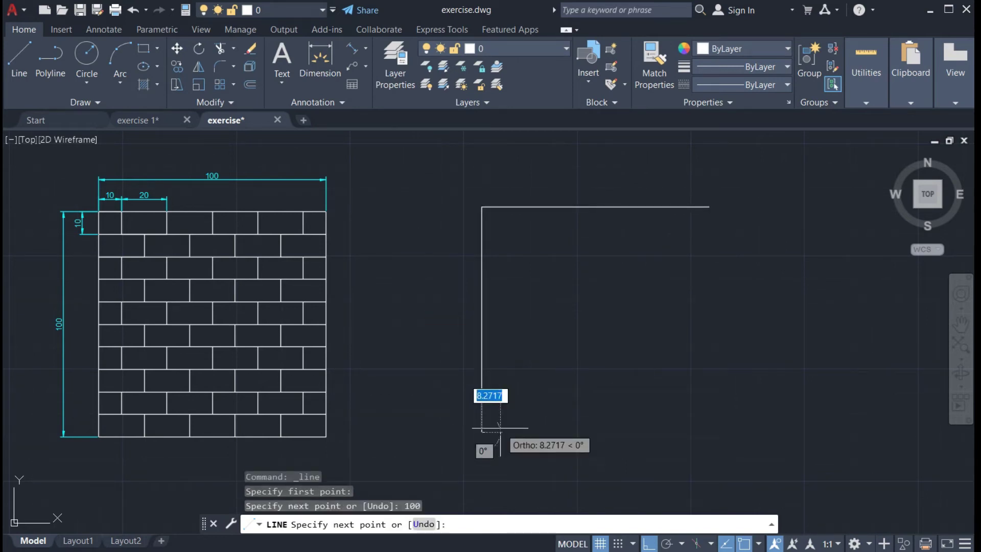
pyautogui.press('Return')
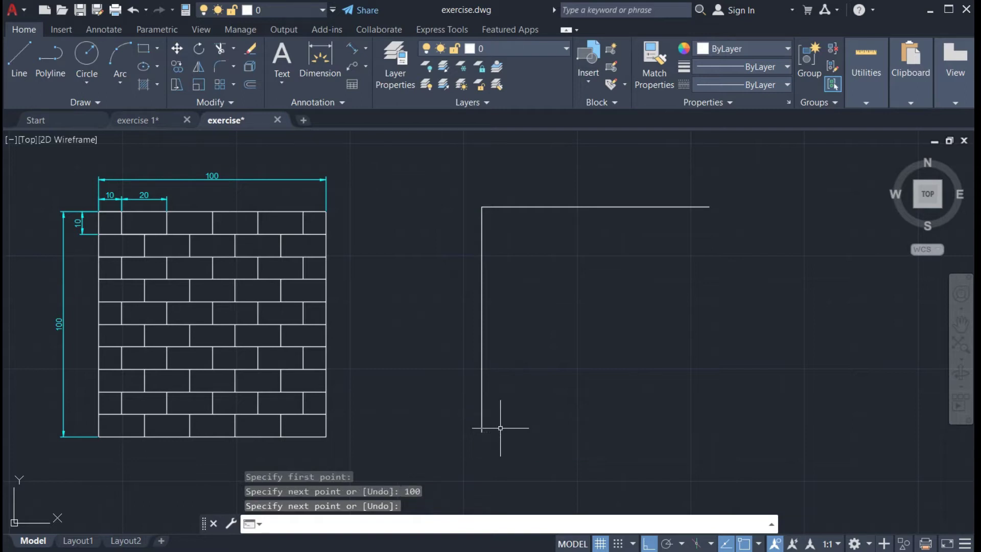
# - Draw the 100-unit bottom edge from the left edge's lower end
pyautogui.click(17, 71)
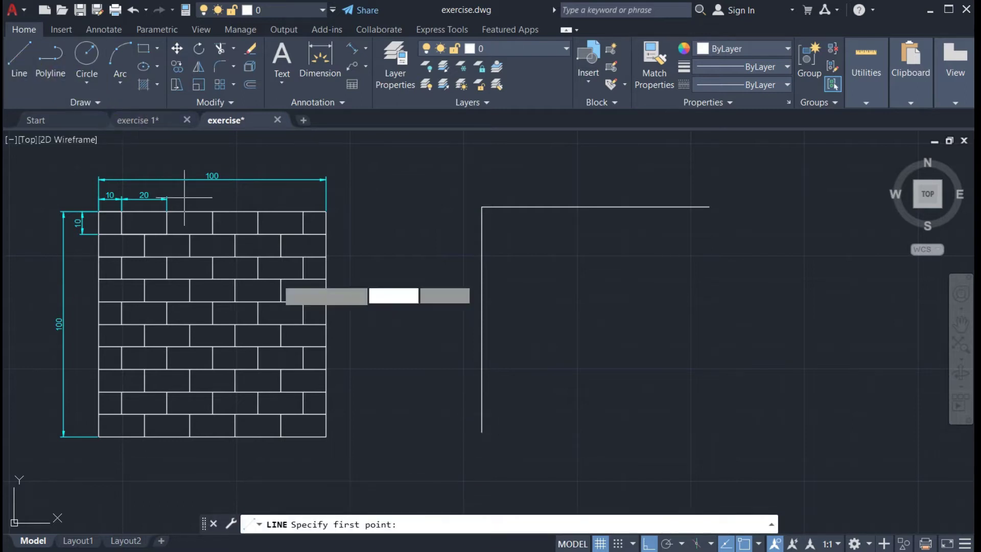
pyautogui.click(482, 433)
pyautogui.write('100')
pyautogui.press('Return')
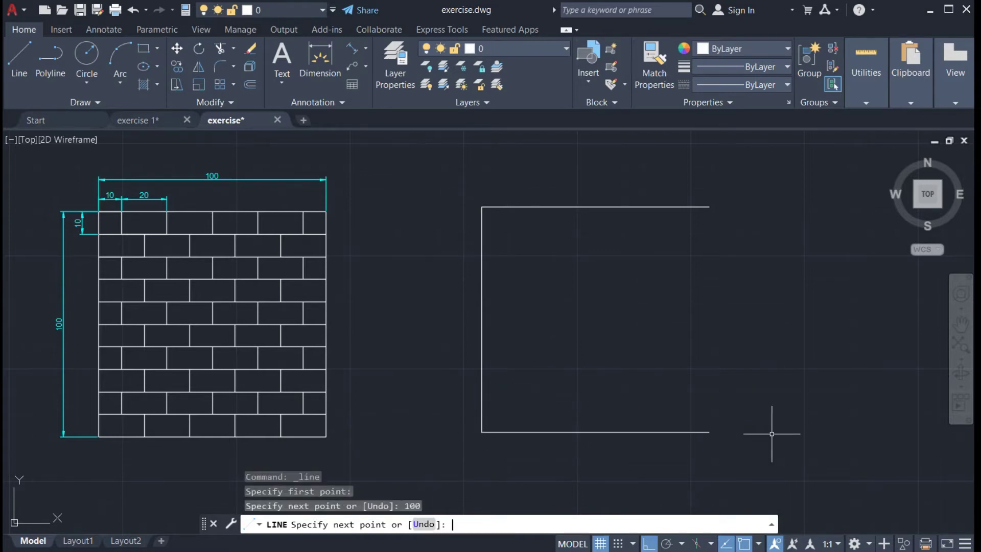
pyautogui.press('Return')
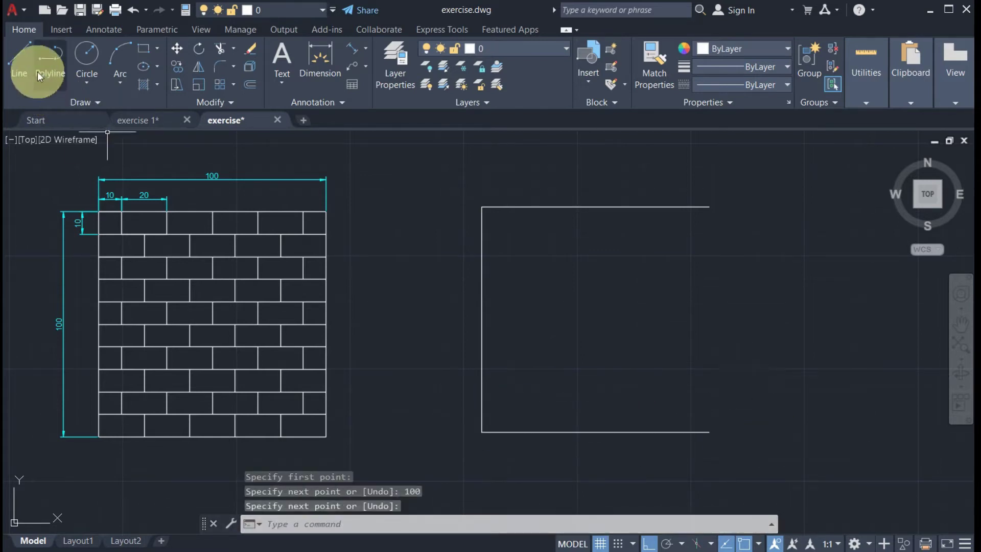
# - Draw the 100-unit right edge down from the top line's right end
pyautogui.click(20, 60)
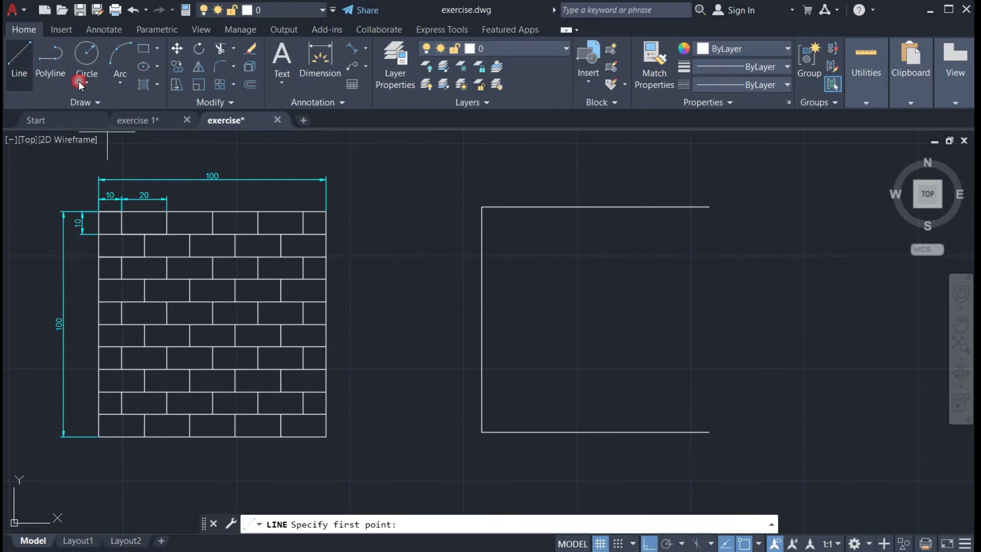
pyautogui.click(709, 207)
pyautogui.write('100')
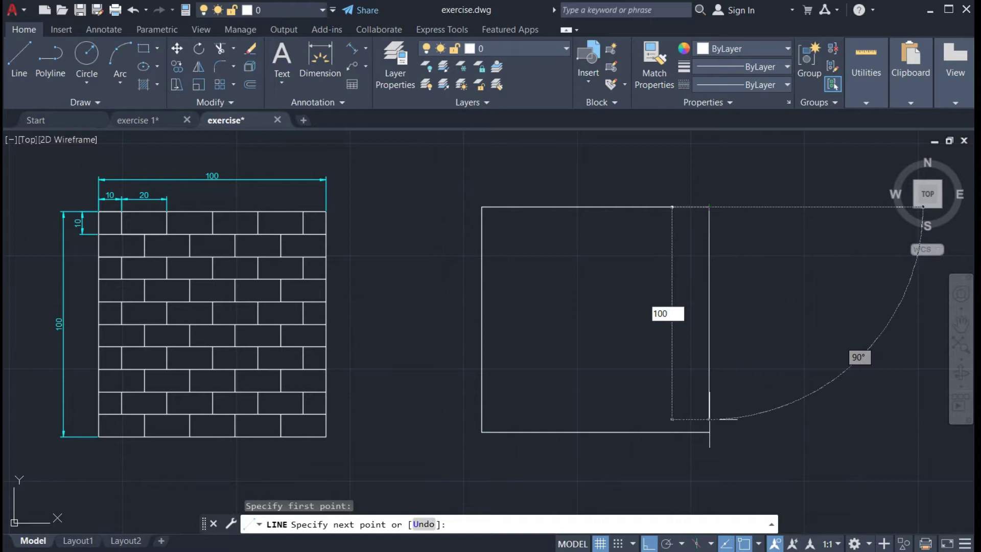
pyautogui.press('Return')
pyautogui.press('Return')
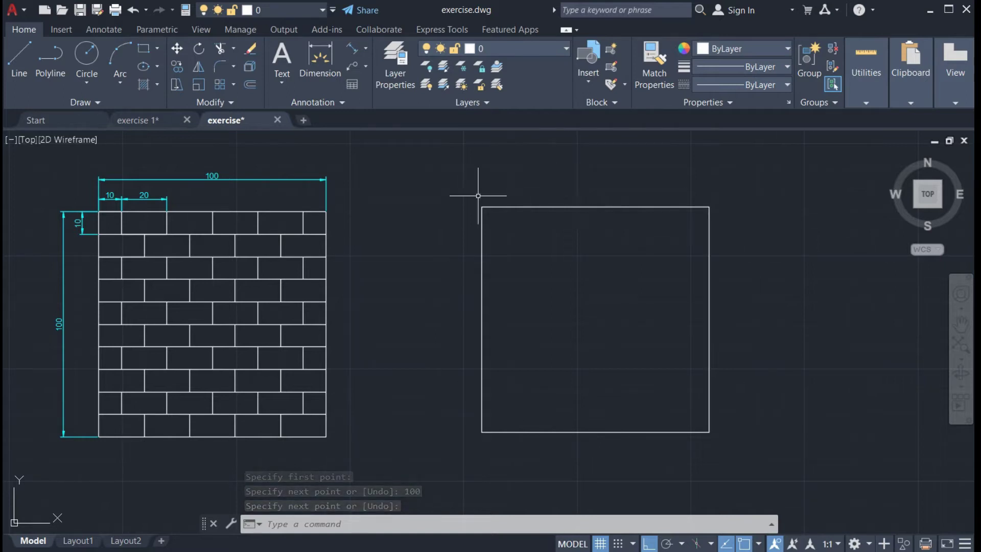
# - Draw a rectangle with length 100 and width 100 to the right of the line-built square
pyautogui.click(141, 50)
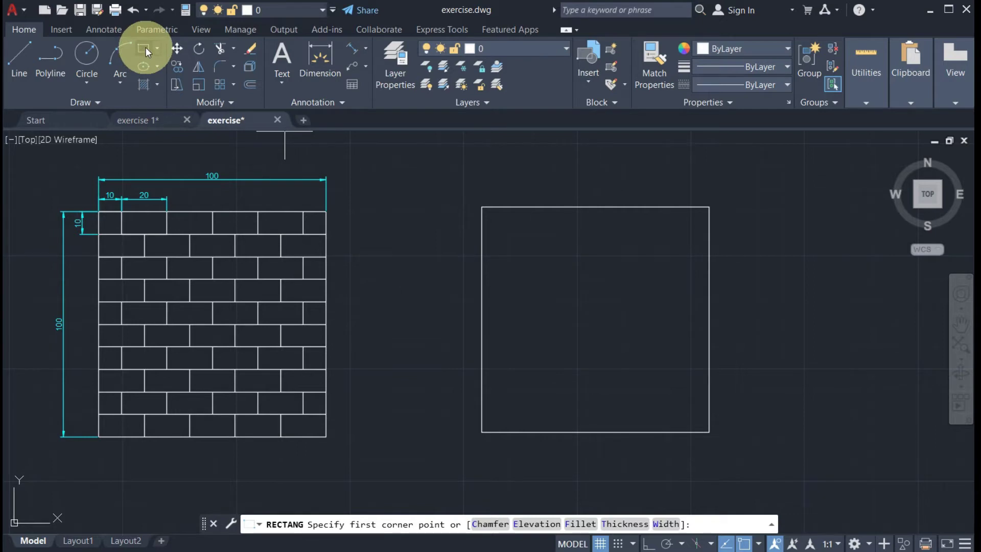
pyautogui.click(146, 50)
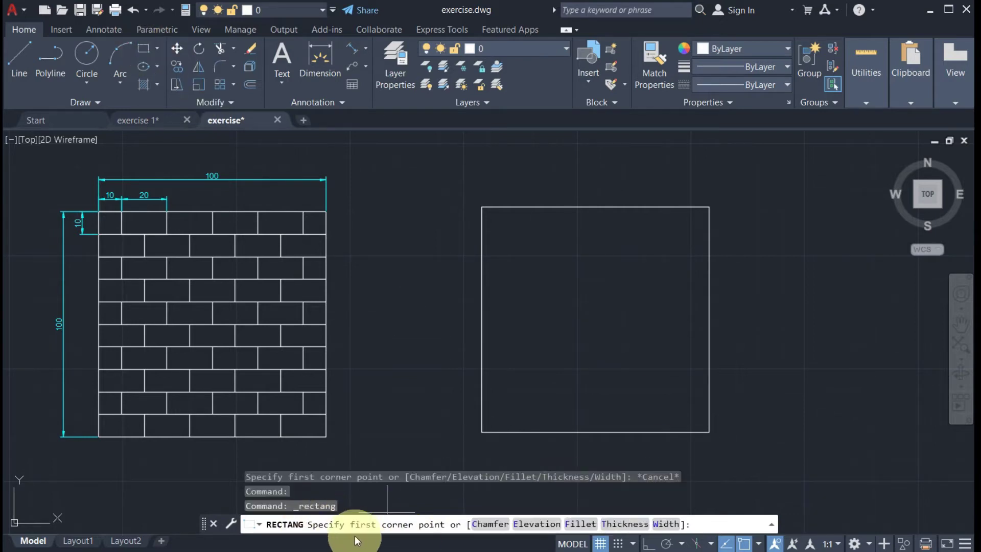
pyautogui.click(430, 528)
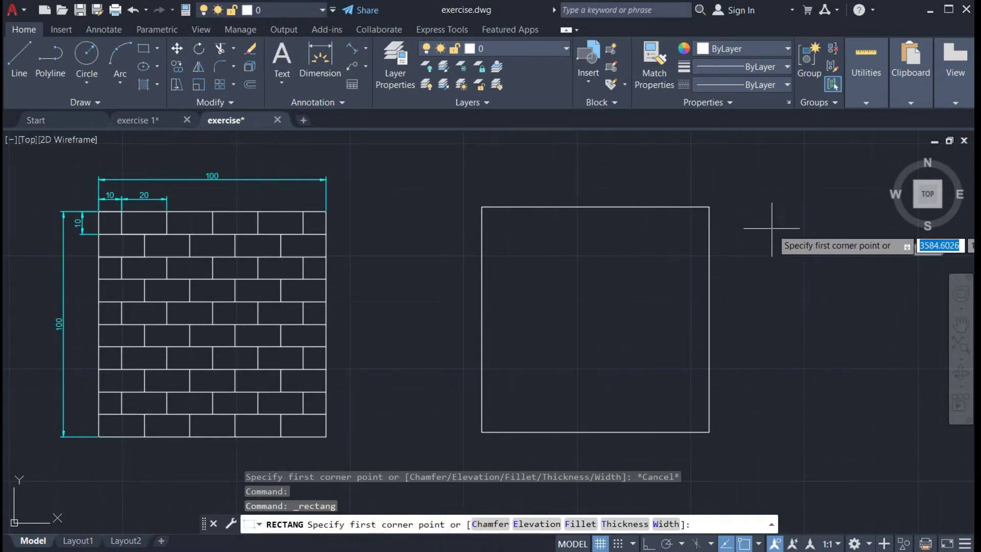
pyautogui.click(831, 208)
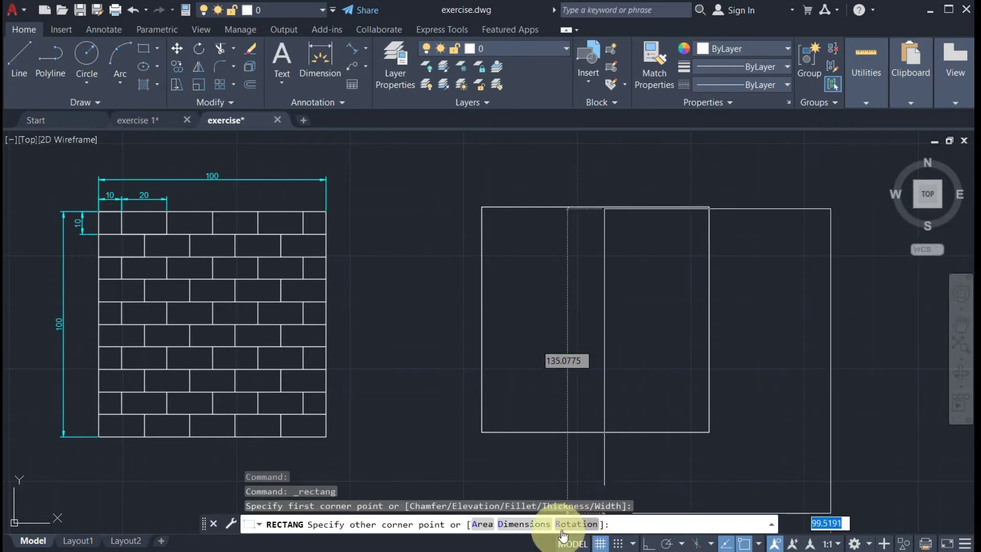
pyautogui.click(520, 526)
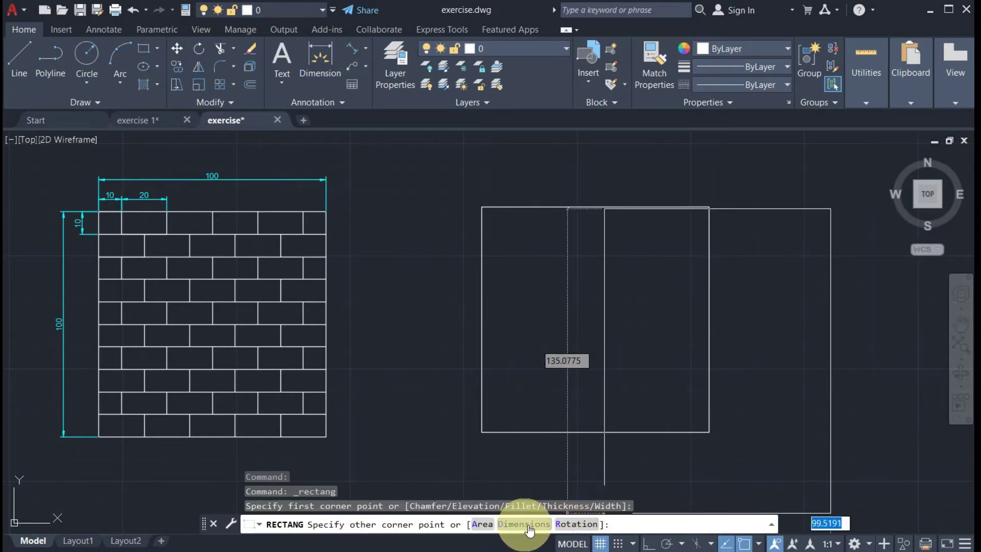
pyautogui.click(526, 525)
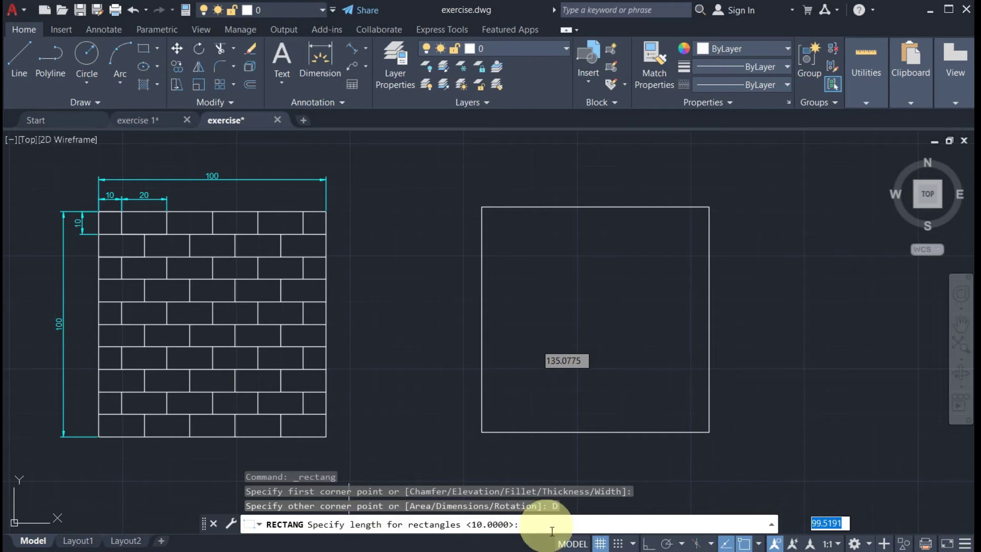
pyautogui.write('100')
pyautogui.press('Return')
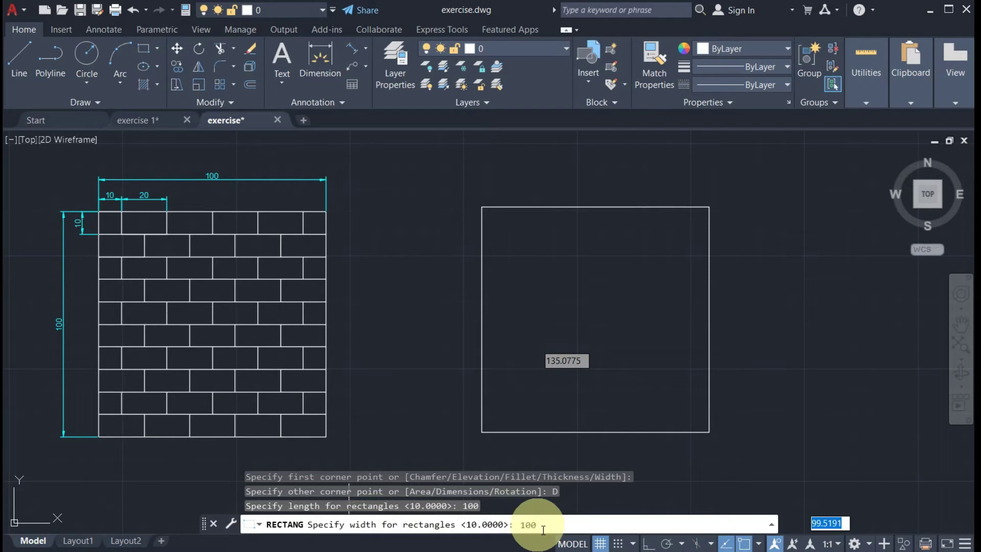
pyautogui.press('Return')
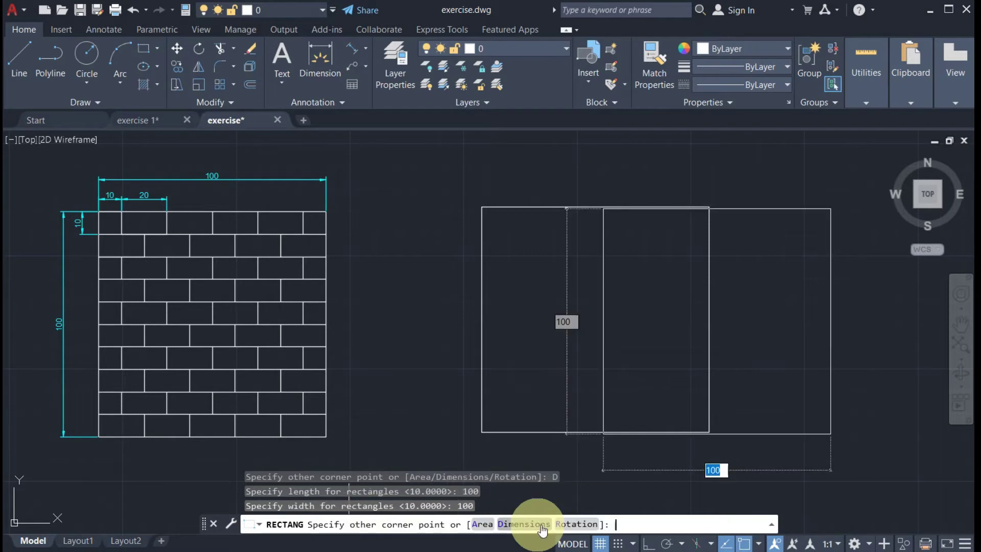
pyautogui.click(931, 410)
pyautogui.moveTo(909, 394); pyautogui.dragTo(774, 396, button='middle')
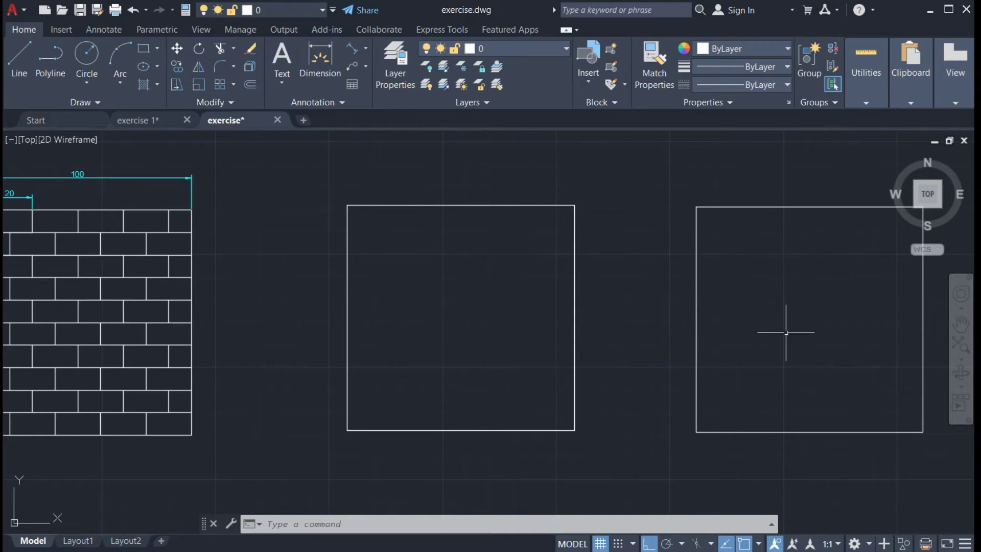
# - Draw a line 10 down from the square's top-left corner, then 100 across as the first course
pyautogui.moveTo(646, 346)
pyautogui.mouseDown(button='middle')
pyautogui.moveTo(636, 329)
pyautogui.moveTo(800, 357)
pyautogui.moveTo(784, 322)
pyautogui.mouseUp(button='middle')
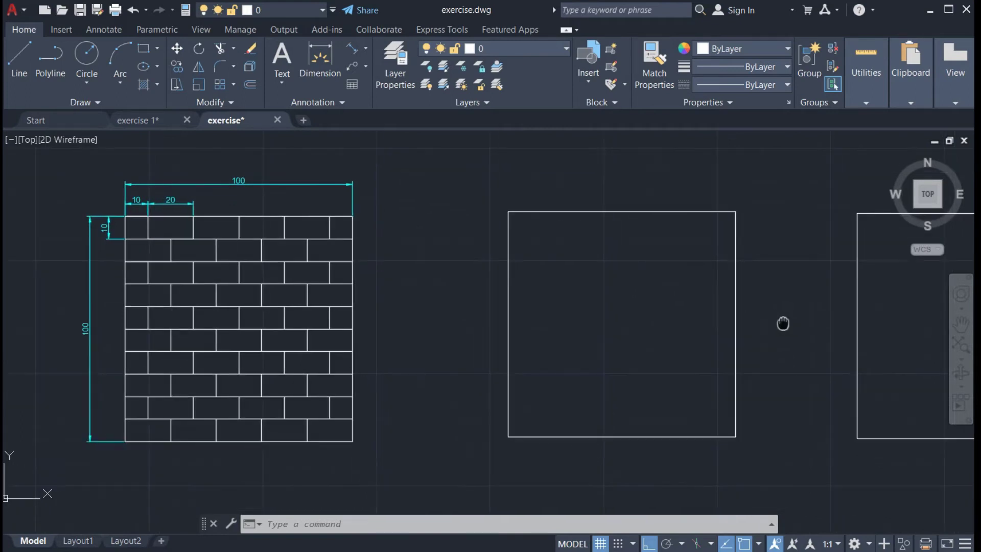
pyautogui.click(170, 234)
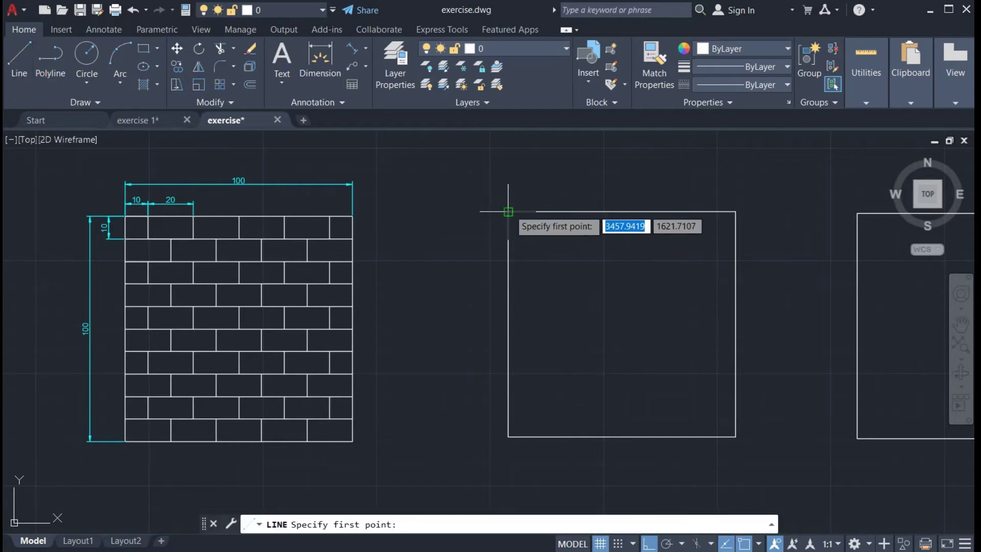
pyautogui.click(508, 211)
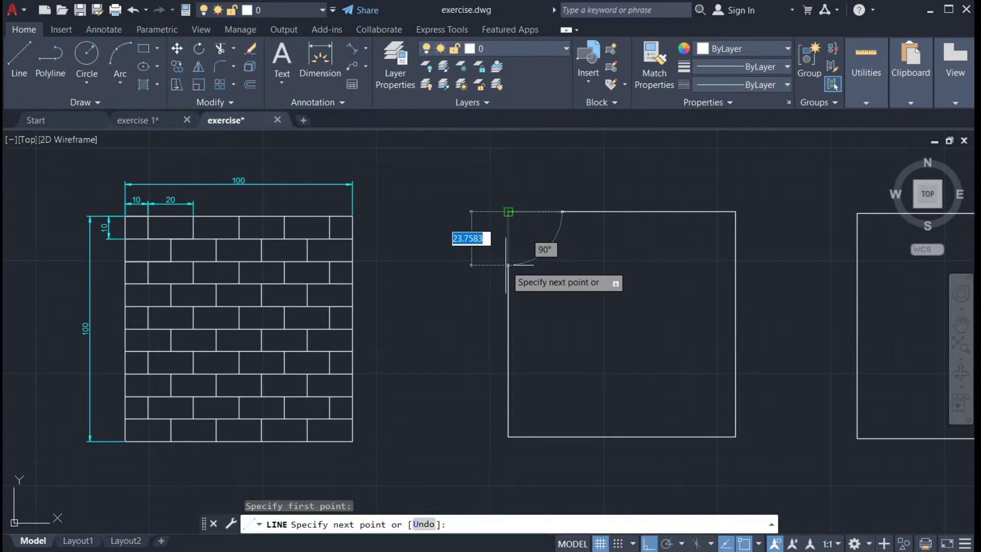
pyautogui.write('10')
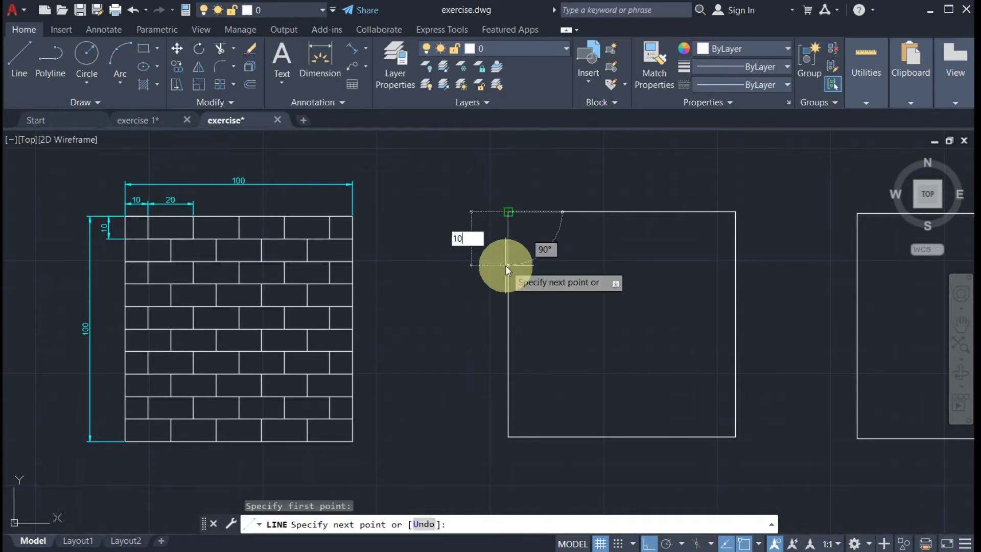
pyautogui.press('Return')
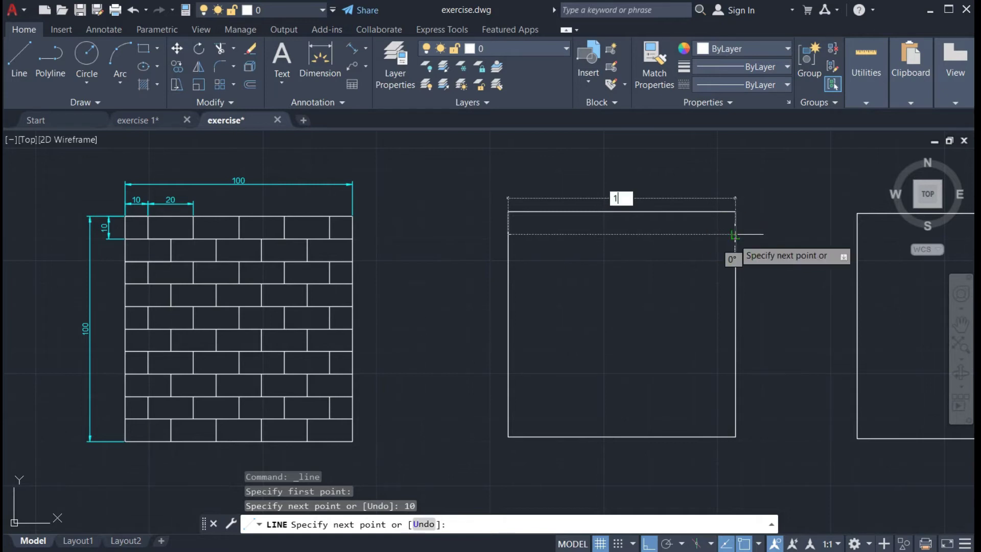
pyautogui.press('Return')
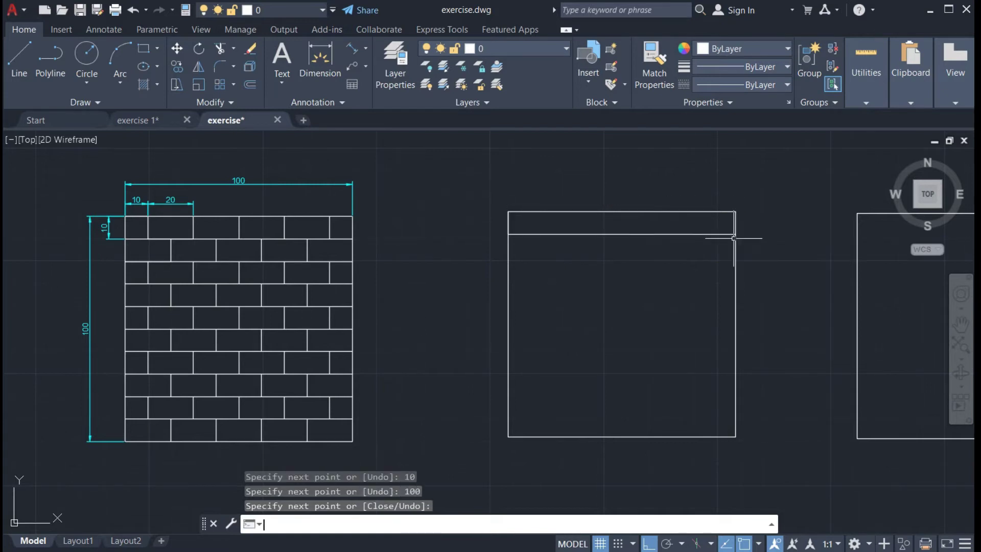
pyautogui.press('Return')
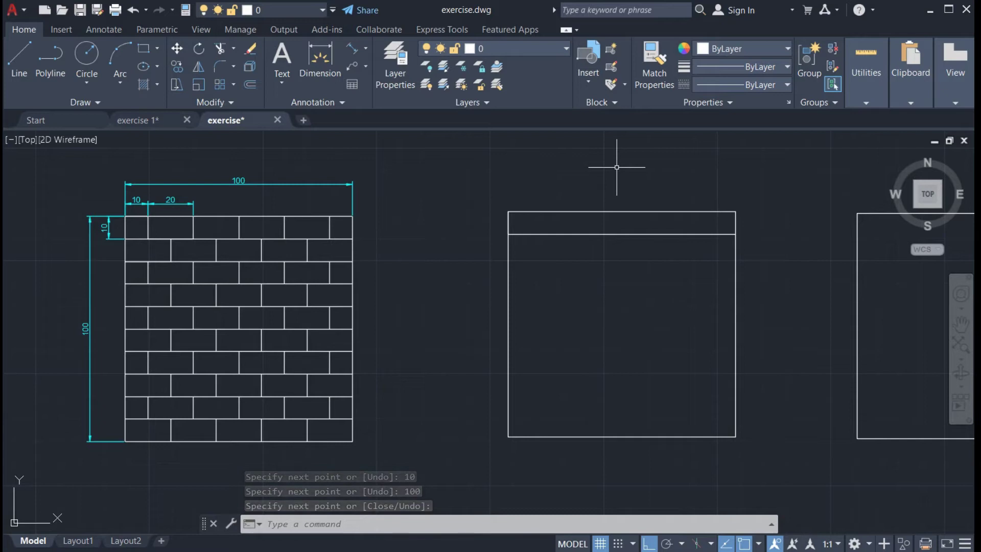
# - Set Offset distance to 10 and copy the first course line 10 units down
pyautogui.click(250, 85)
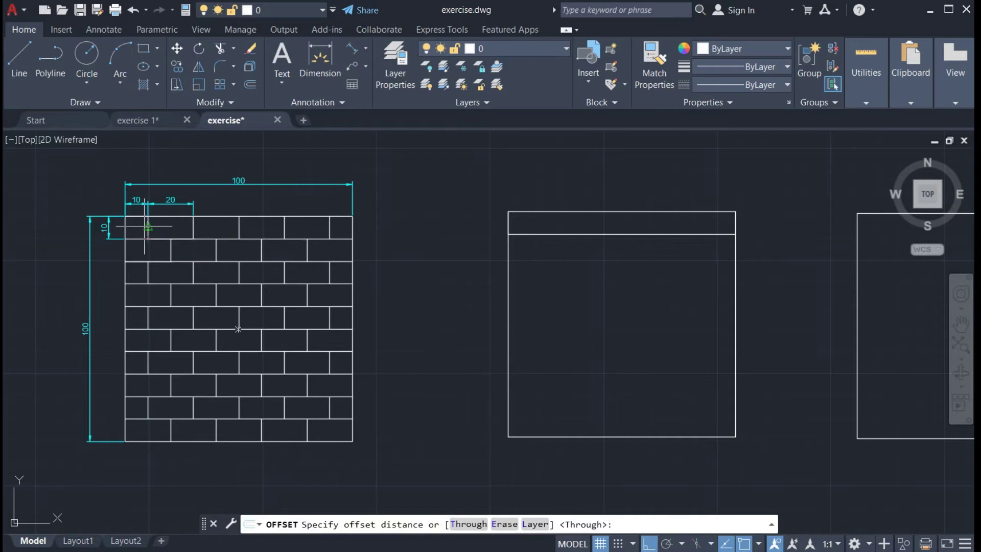
pyautogui.click(651, 525)
pyautogui.write('10')
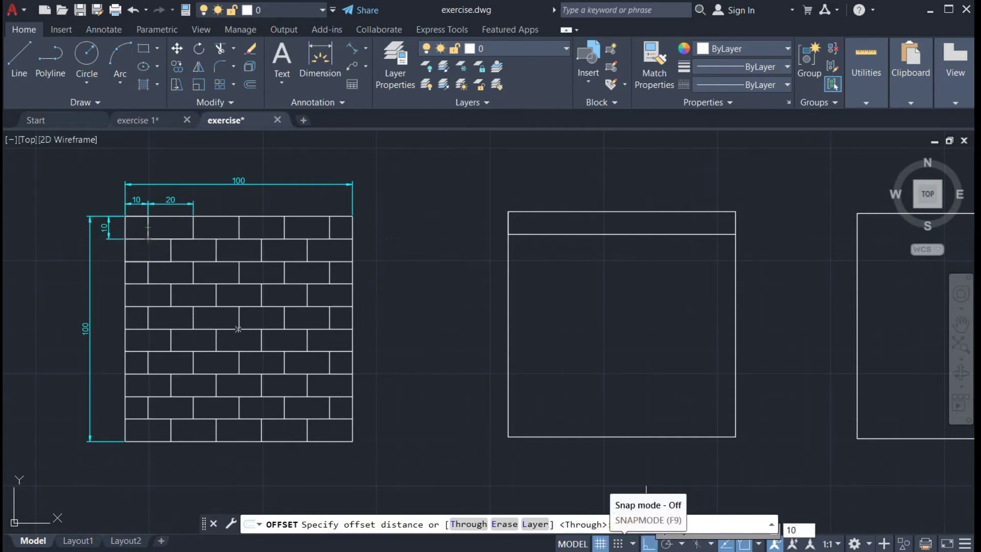
pyautogui.press('Return')
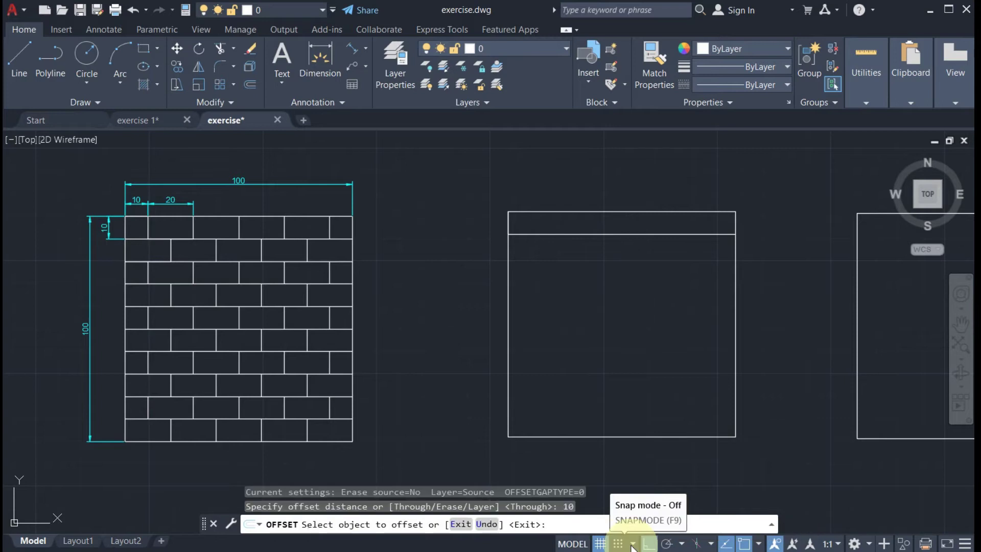
pyautogui.click(648, 543)
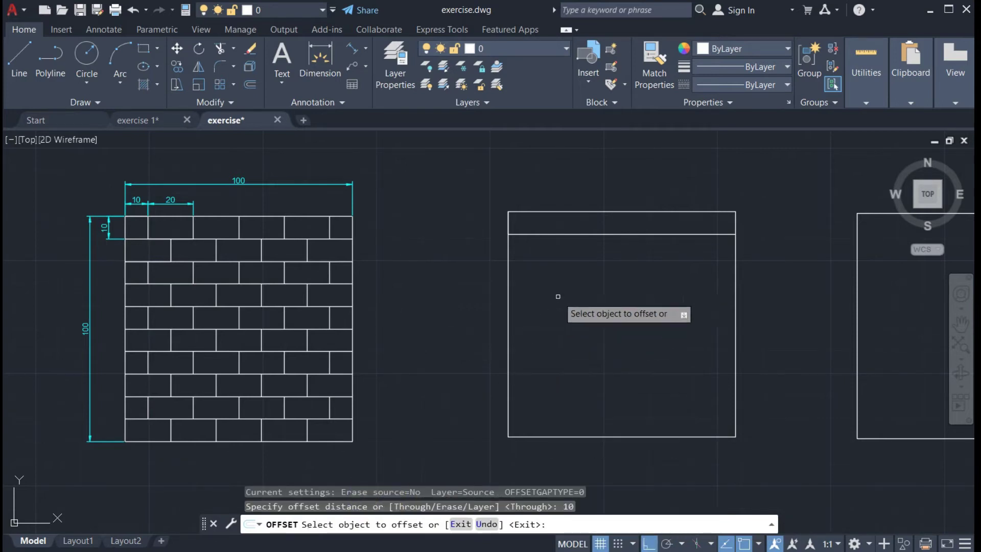
pyautogui.click(611, 234)
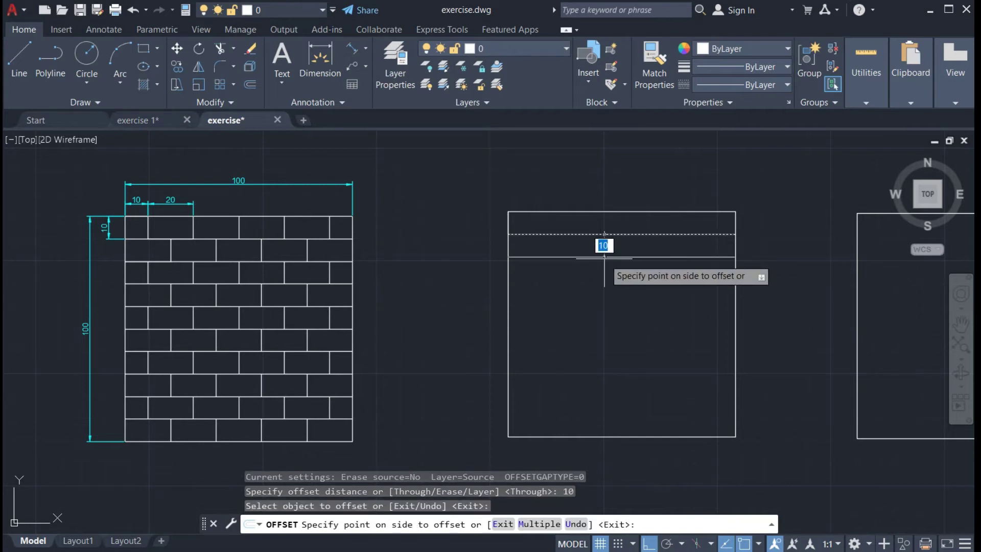
pyautogui.click(643, 257)
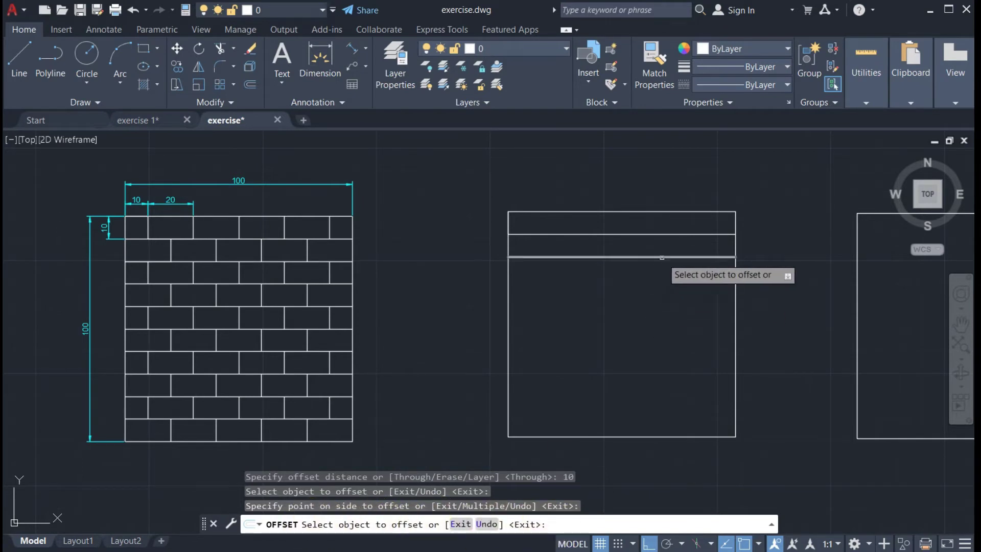
# - Keep offsetting each newest course line 10 down until the square holds ten courses
pyautogui.click(662, 257)
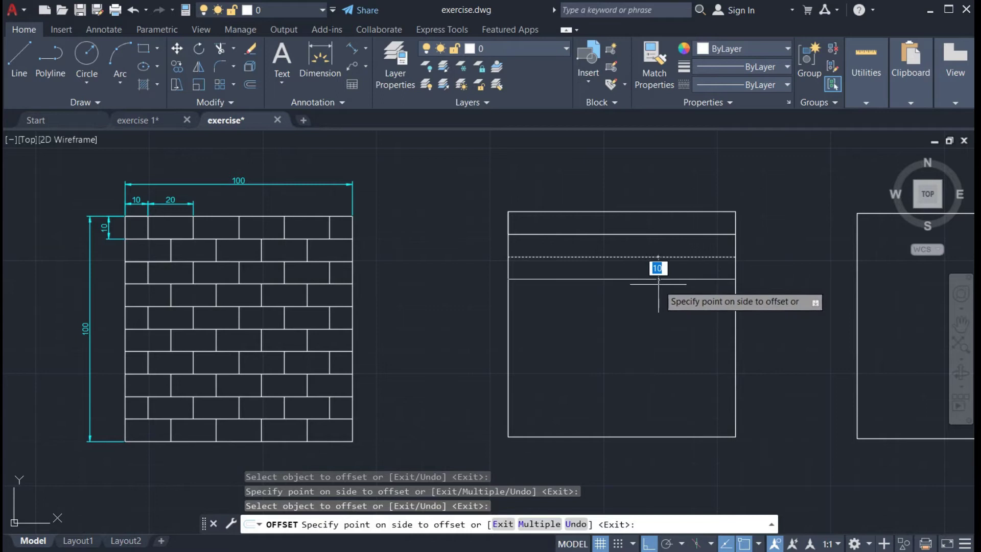
pyautogui.click(660, 280)
pyautogui.click(659, 280)
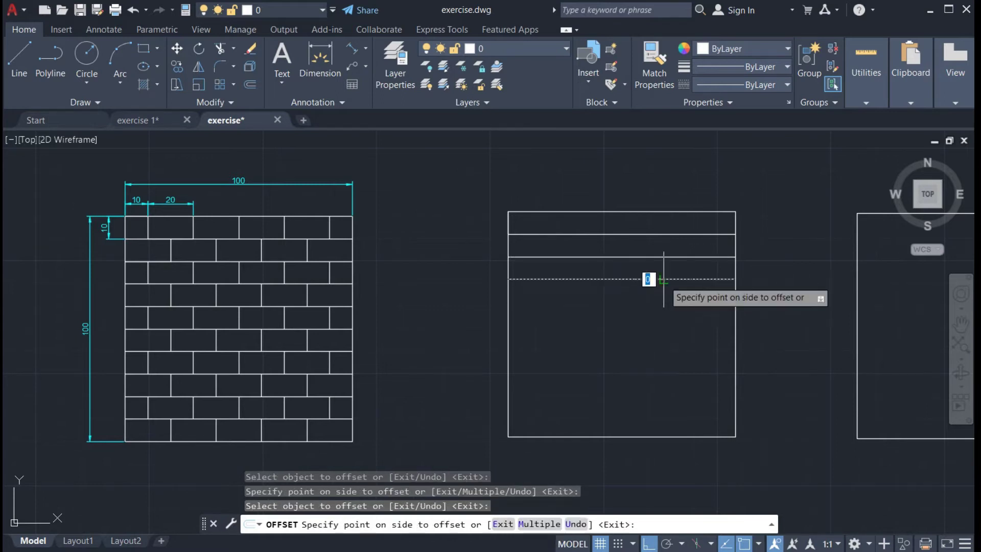
pyautogui.click(660, 313)
pyautogui.click(660, 302)
pyautogui.click(667, 326)
pyautogui.click(668, 325)
pyautogui.click(665, 358)
pyautogui.click(670, 347)
pyautogui.click(671, 376)
pyautogui.click(667, 370)
pyautogui.click(672, 399)
pyautogui.click(677, 392)
pyautogui.click(674, 418)
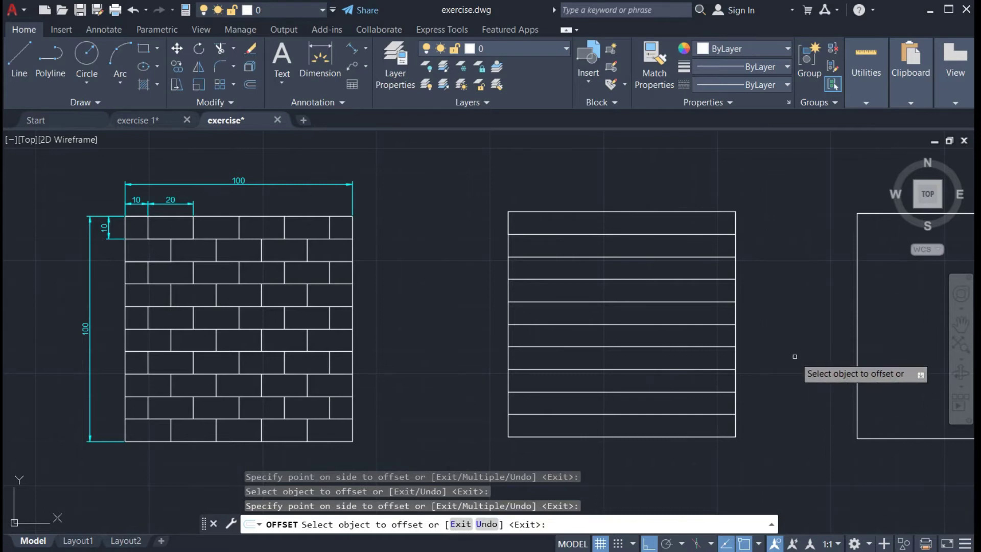
pyautogui.press('Escape')
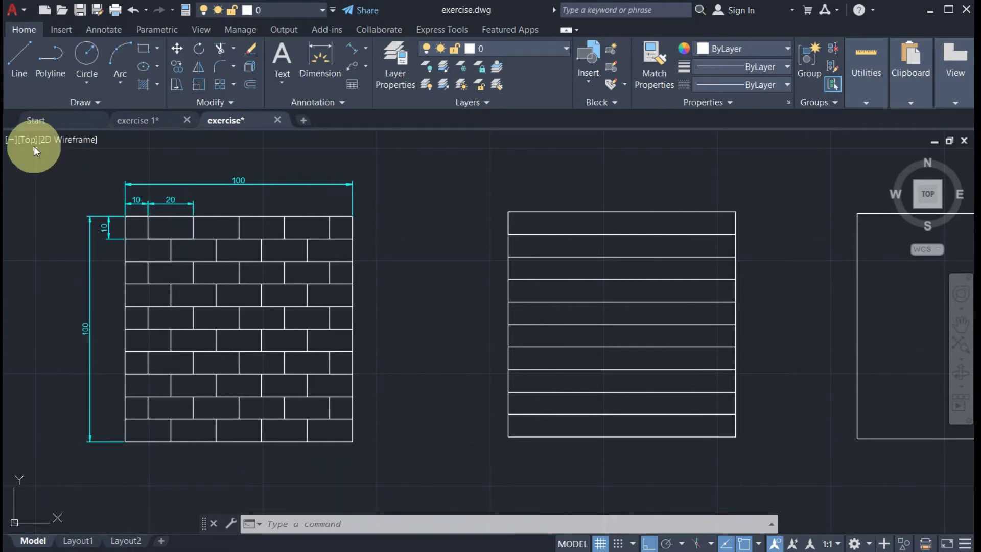
# - Draw the first joint: 10 along the top edge from the corner, then 10 down
pyautogui.click(21, 67)
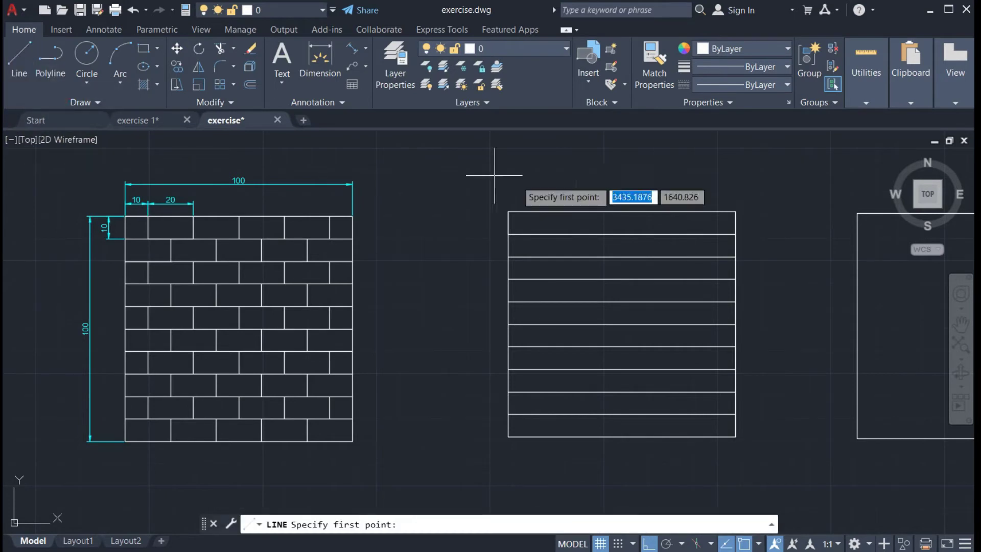
pyautogui.click(508, 211)
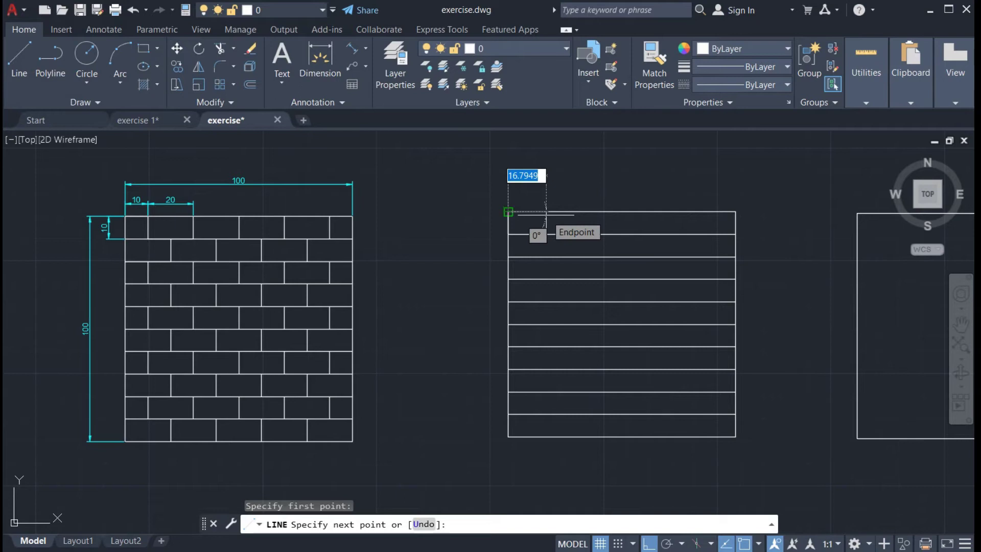
pyautogui.write('10')
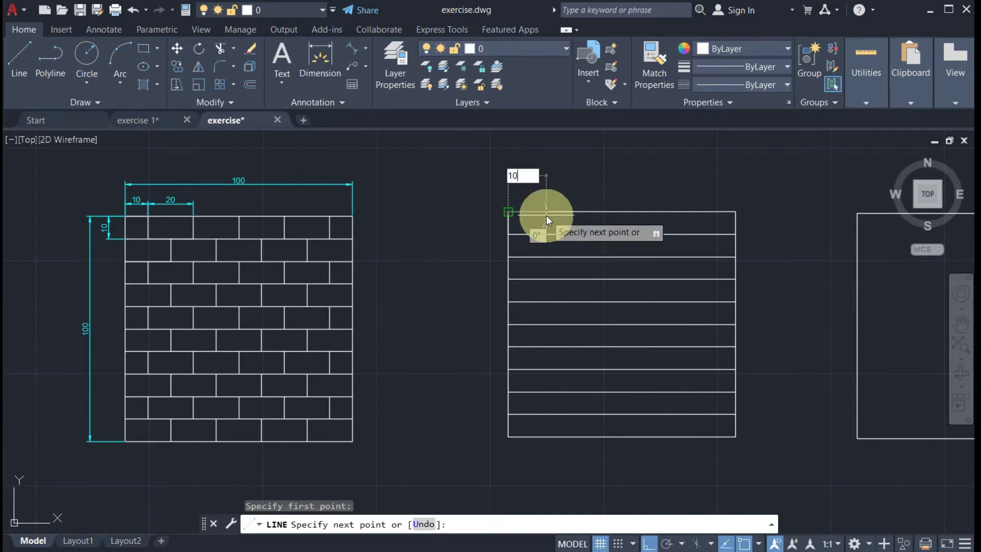
pyautogui.press('Return')
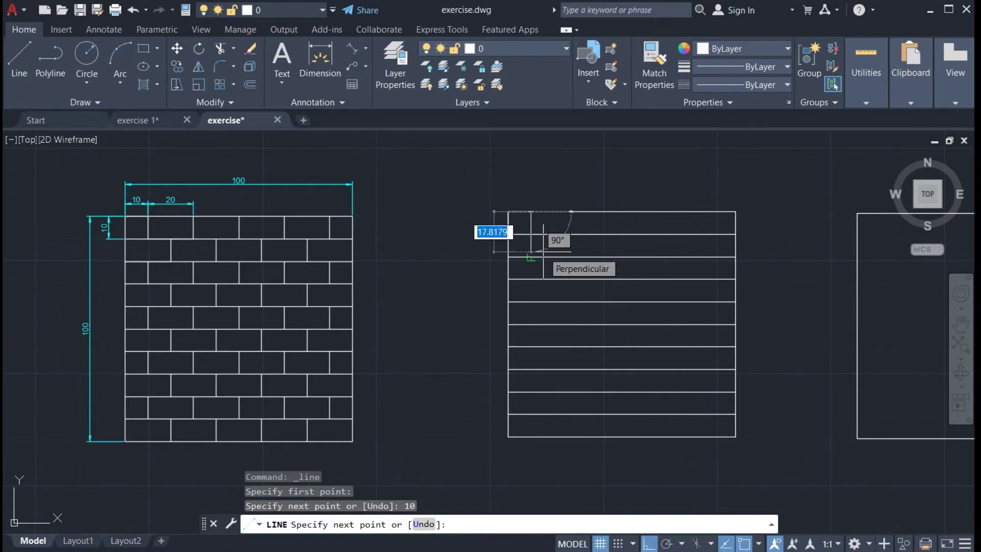
pyautogui.write('10')
pyautogui.press('Return')
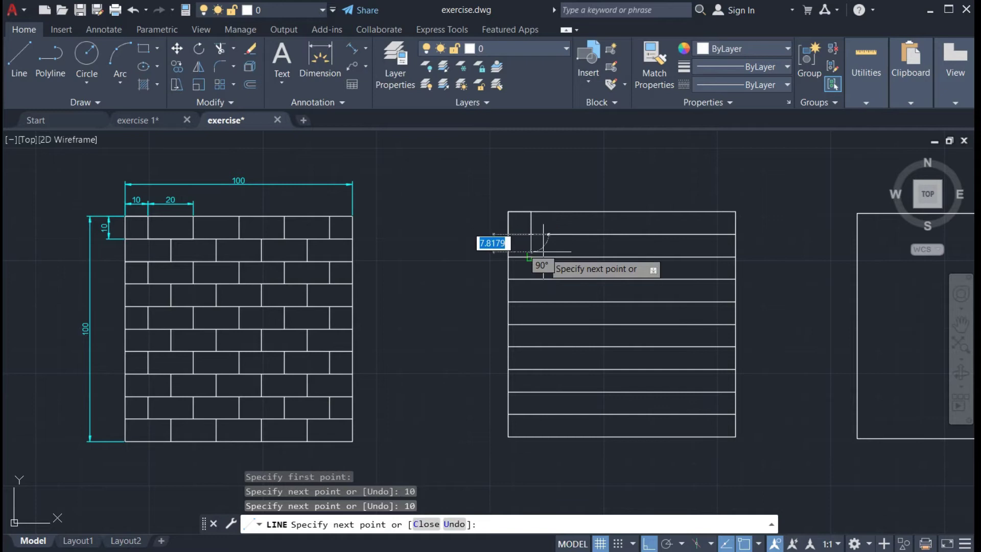
pyautogui.press('Return')
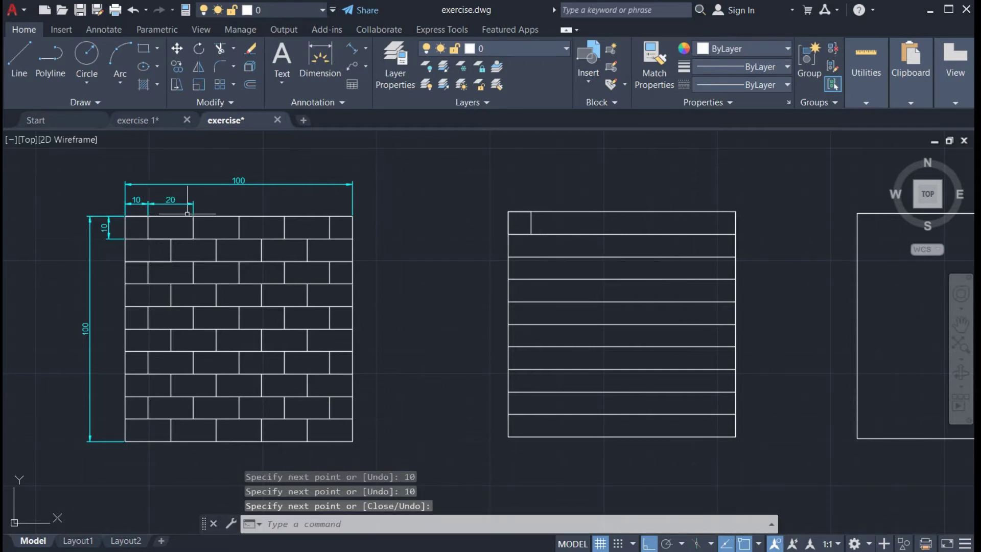
# - Draw a 20-unit line along the top edge starting from the new joint's top
pyautogui.click(18, 64)
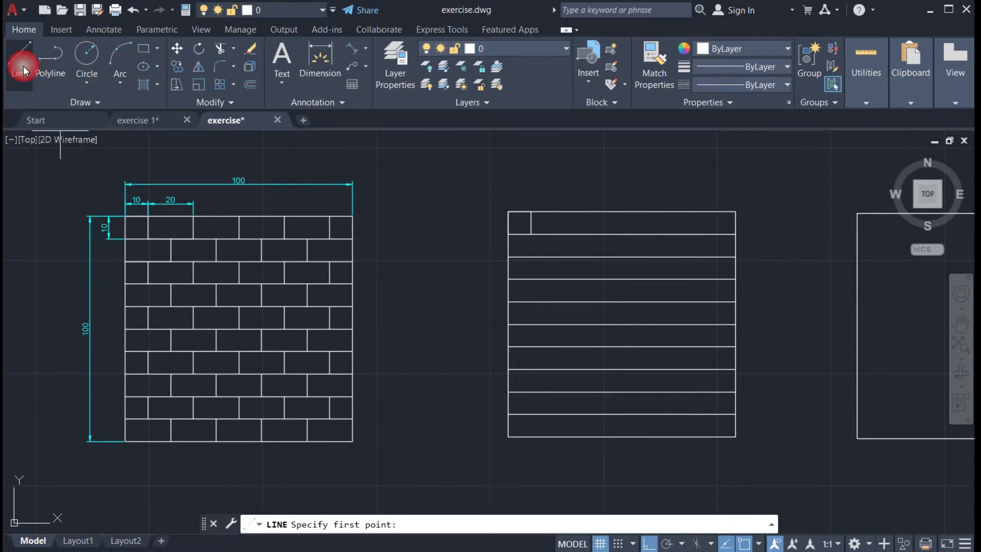
pyautogui.click(531, 212)
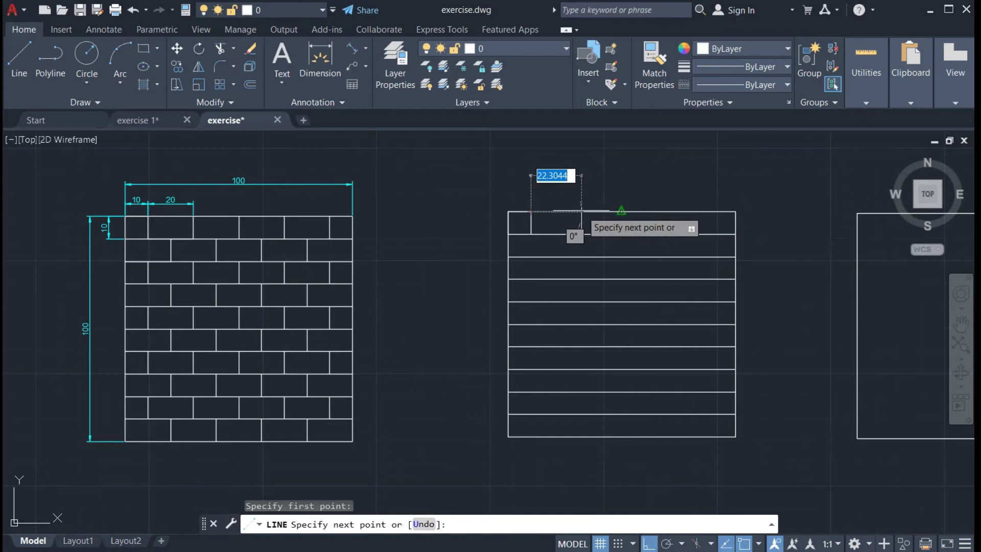
pyautogui.write('20')
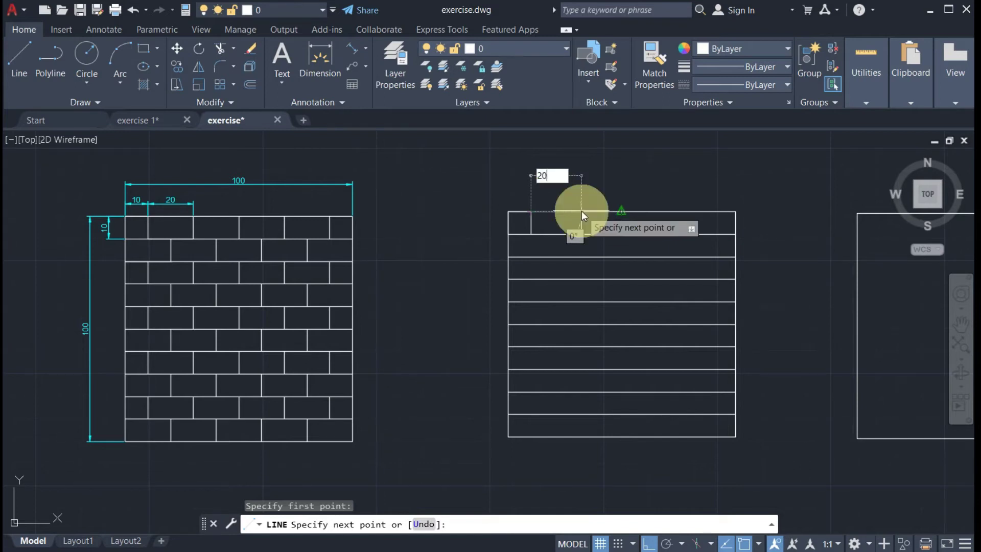
pyautogui.press('Return')
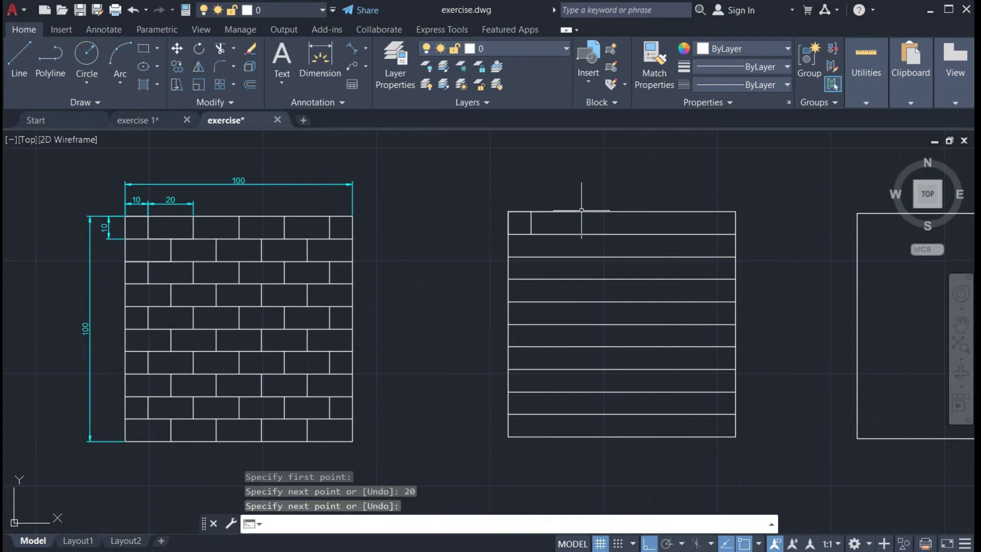
pyautogui.press('Return')
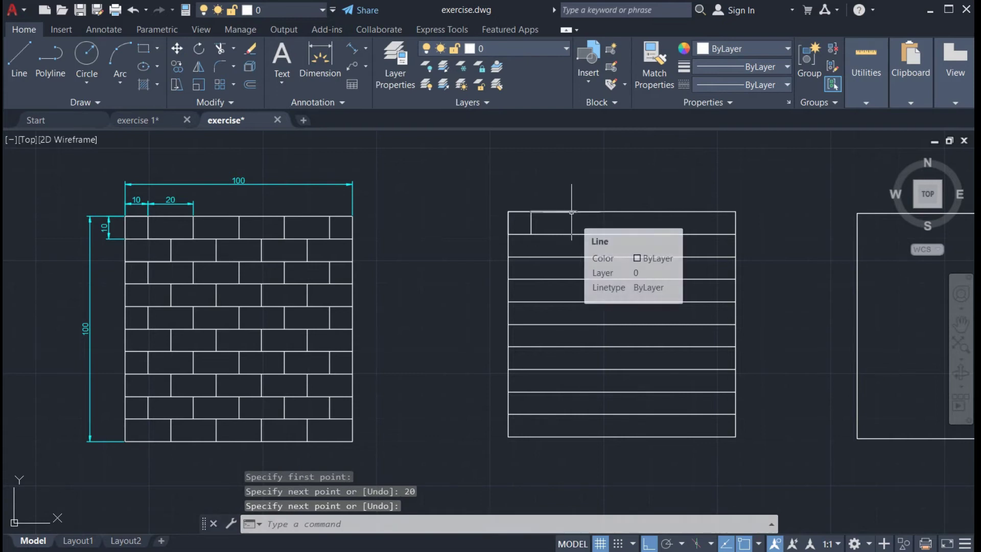
pyautogui.click(23, 69)
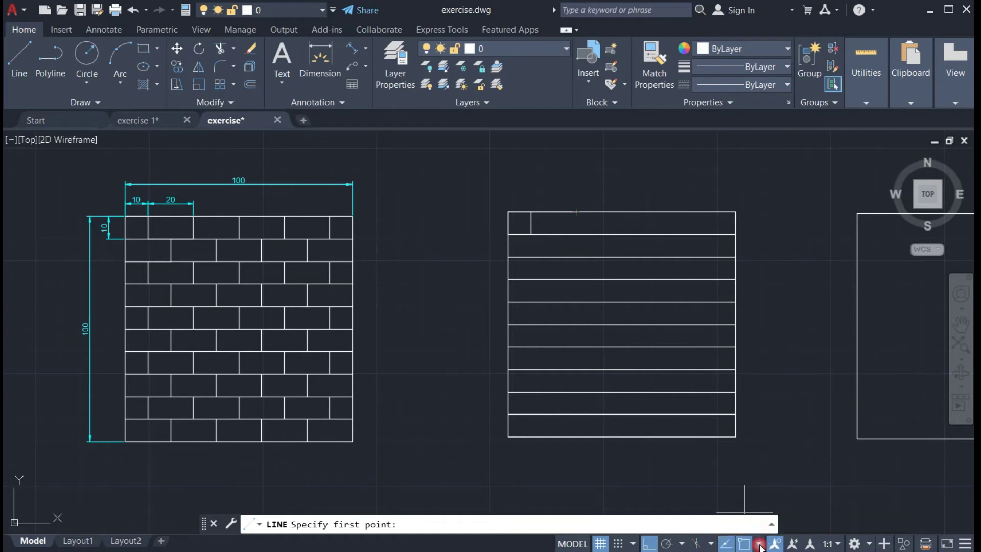
# - Check the object snap modes, then draw a 10-unit vertical joint down from the top-edge endpoint
pyautogui.click(759, 545)
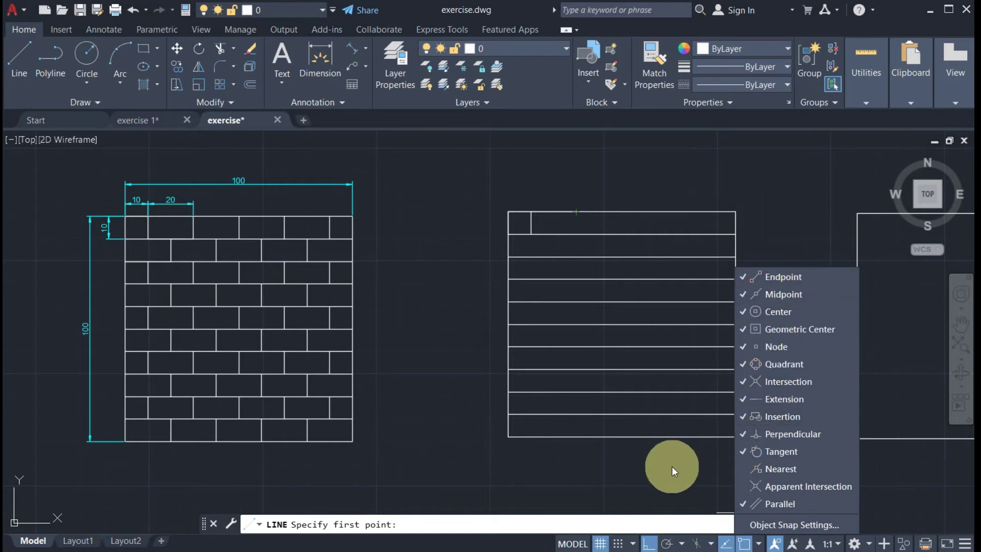
pyautogui.press('Escape')
pyautogui.press('Escape')
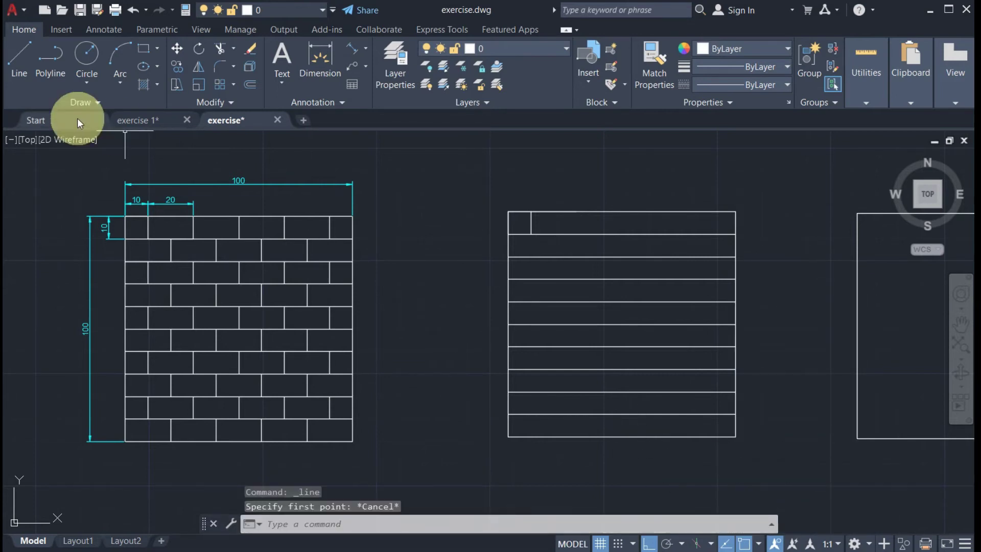
pyautogui.click(24, 73)
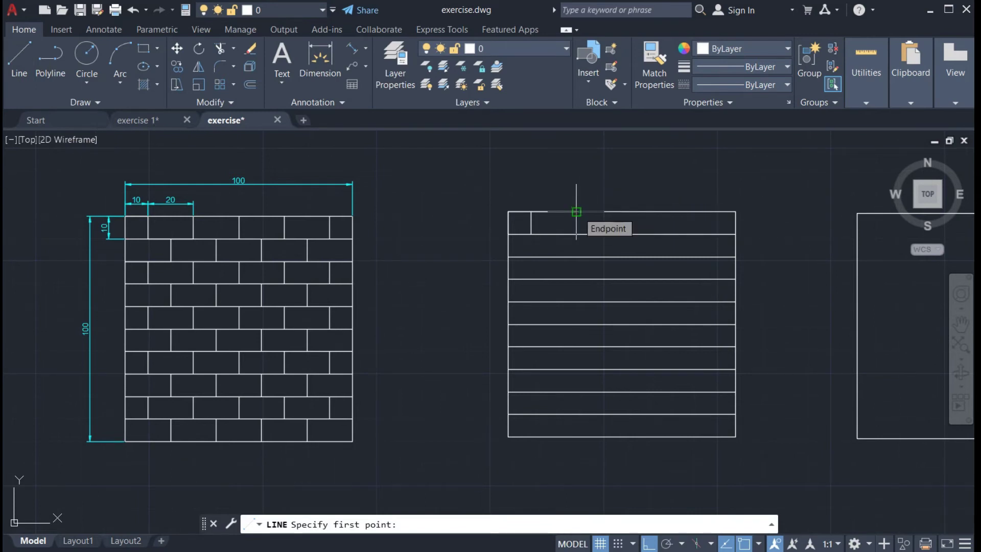
pyautogui.click(576, 212)
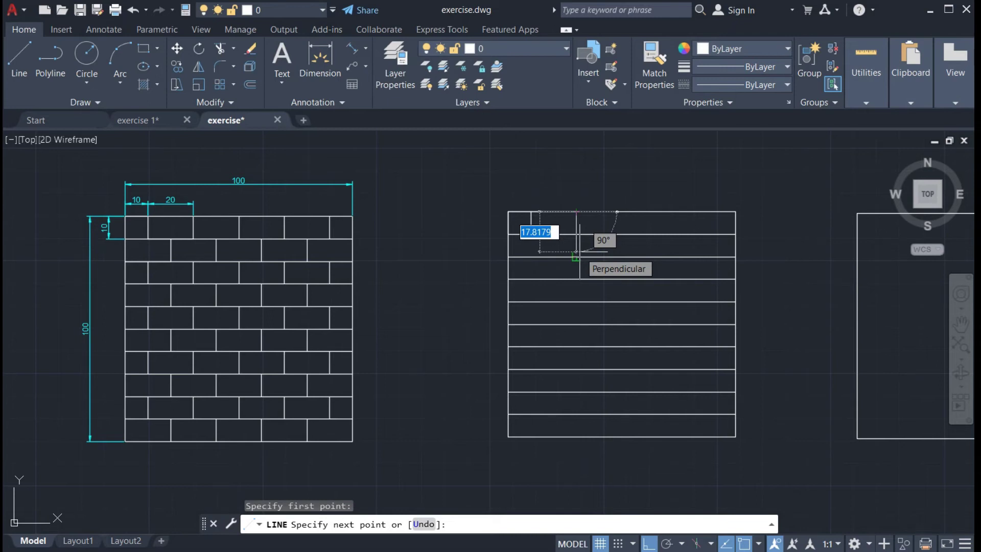
pyautogui.write('10')
pyautogui.press('Return')
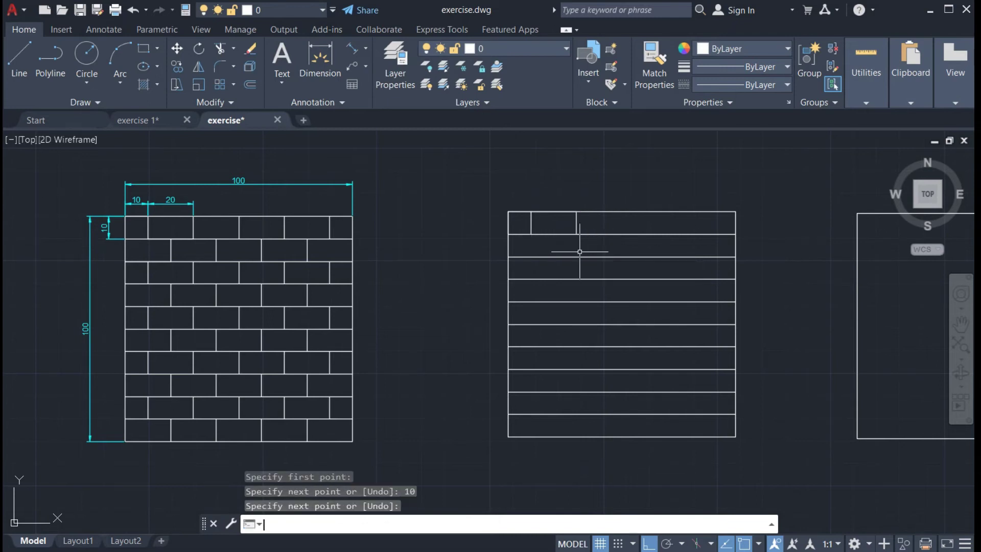
pyautogui.press('Return')
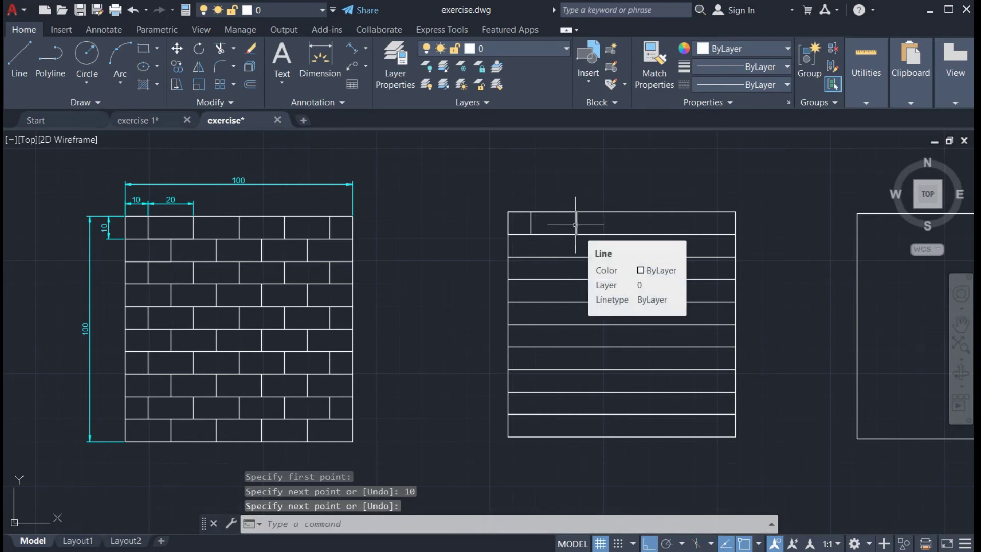
# - Offset the top-course joint rightward three times at 20-unit spacing
pyautogui.click(246, 85)
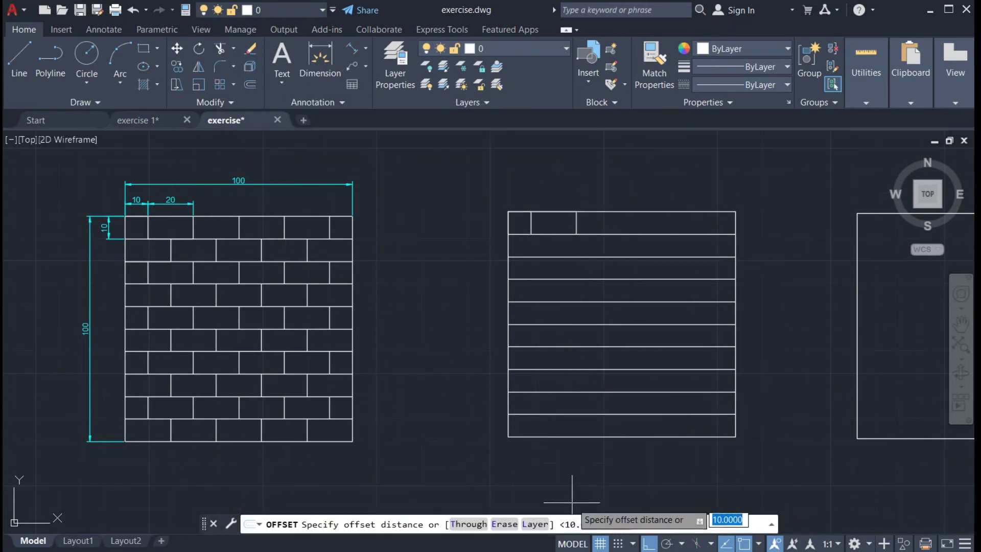
pyautogui.click(636, 528)
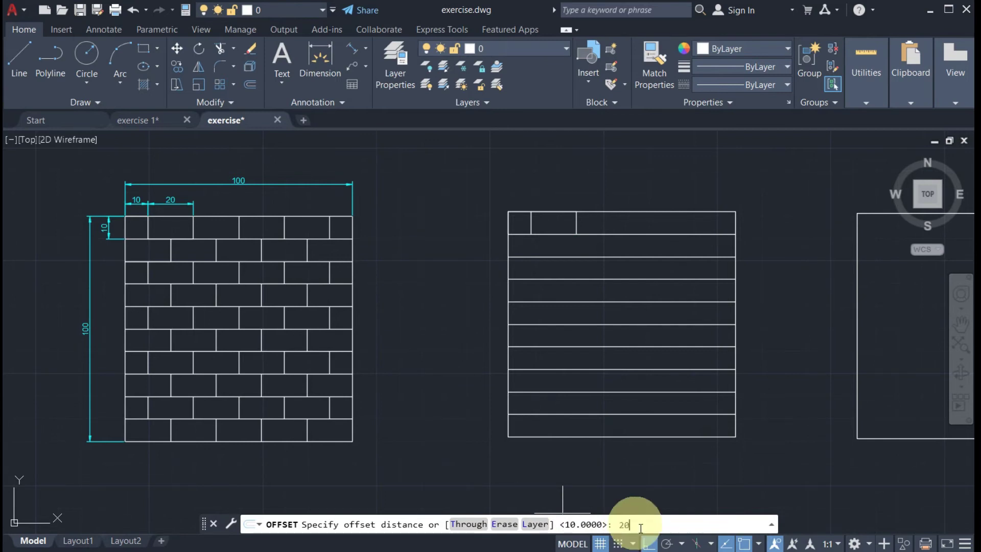
pyautogui.write('20')
pyautogui.press('Return')
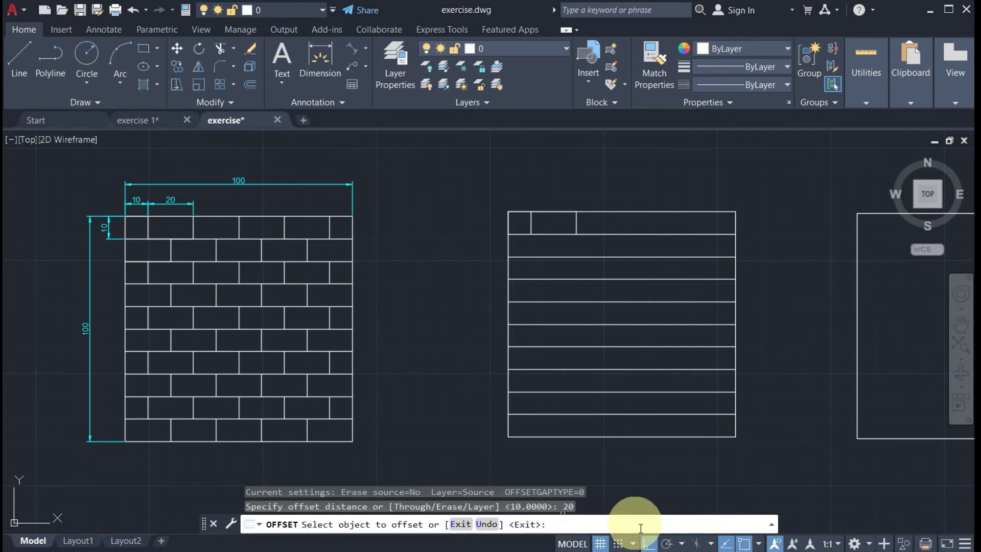
pyautogui.click(577, 229)
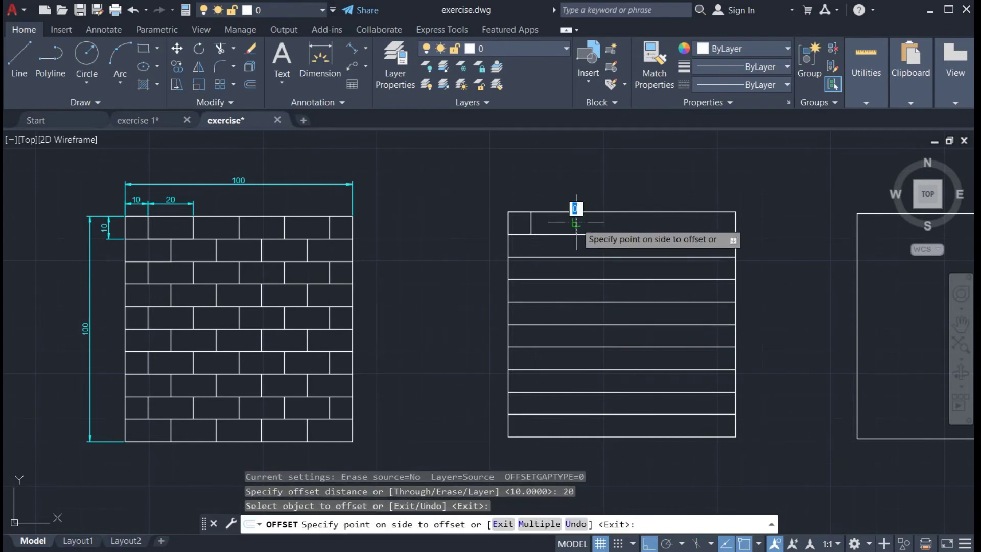
pyautogui.click(626, 221)
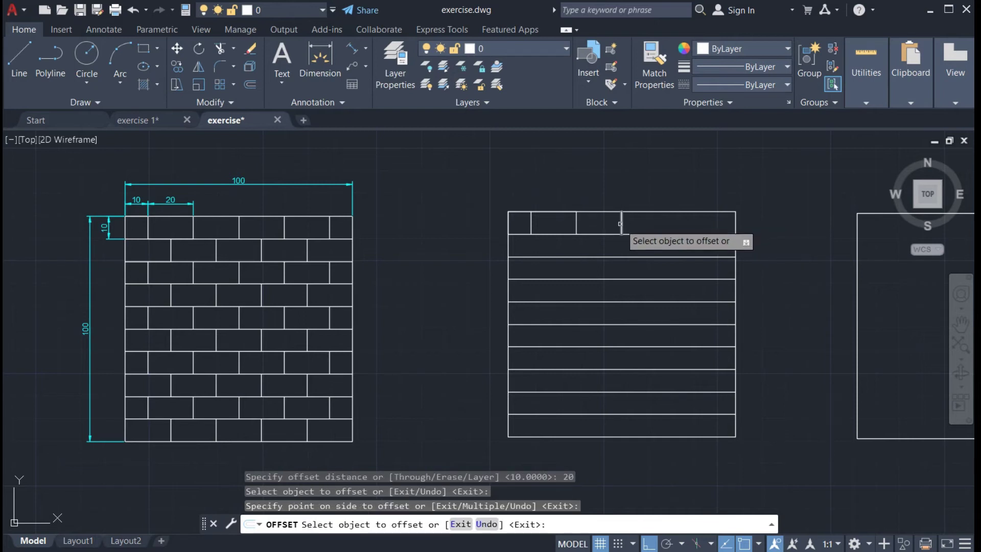
pyautogui.click(621, 224)
pyautogui.click(639, 221)
pyautogui.click(667, 224)
pyautogui.click(705, 221)
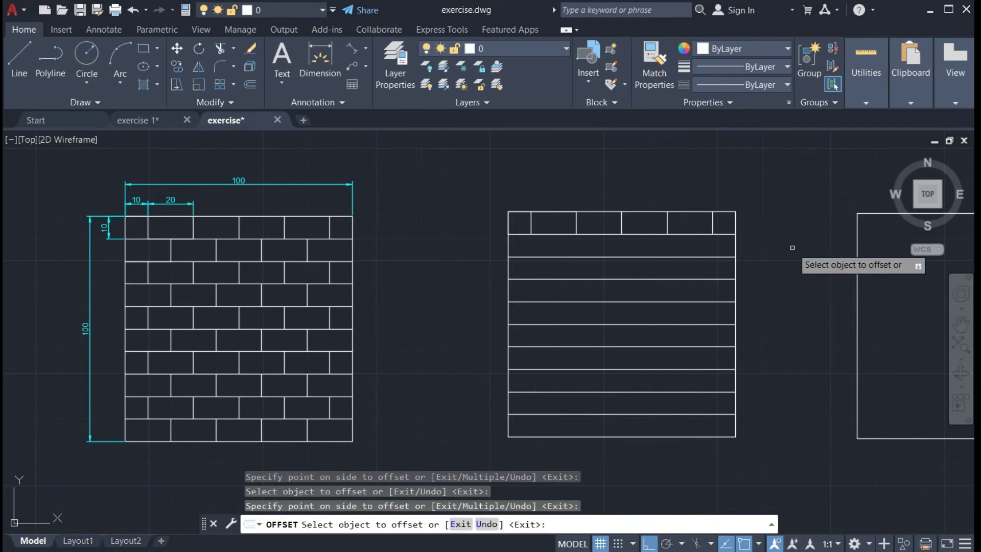
pyautogui.press('Escape')
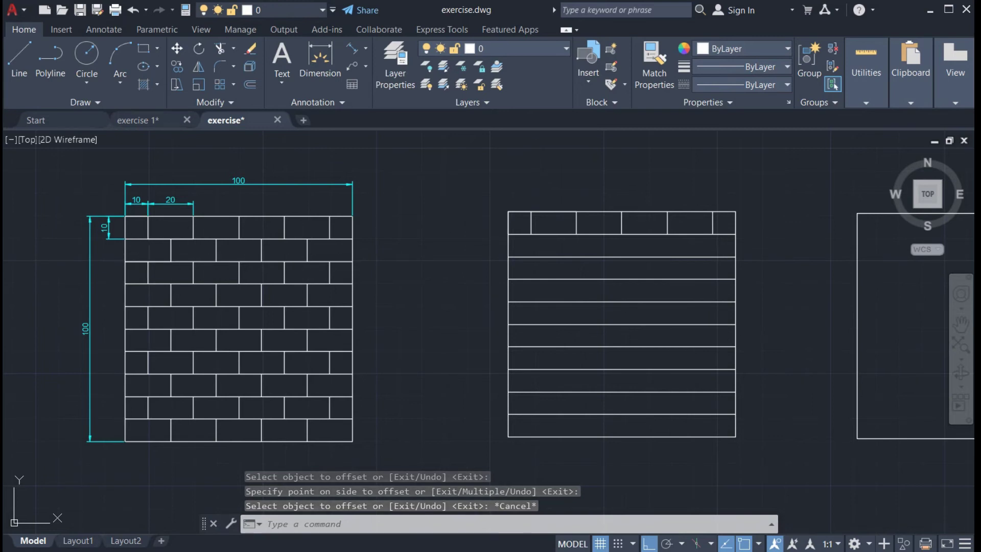
# - Draw a line 20 right from the left edge below the top course, then 10 down
pyautogui.click(15, 53)
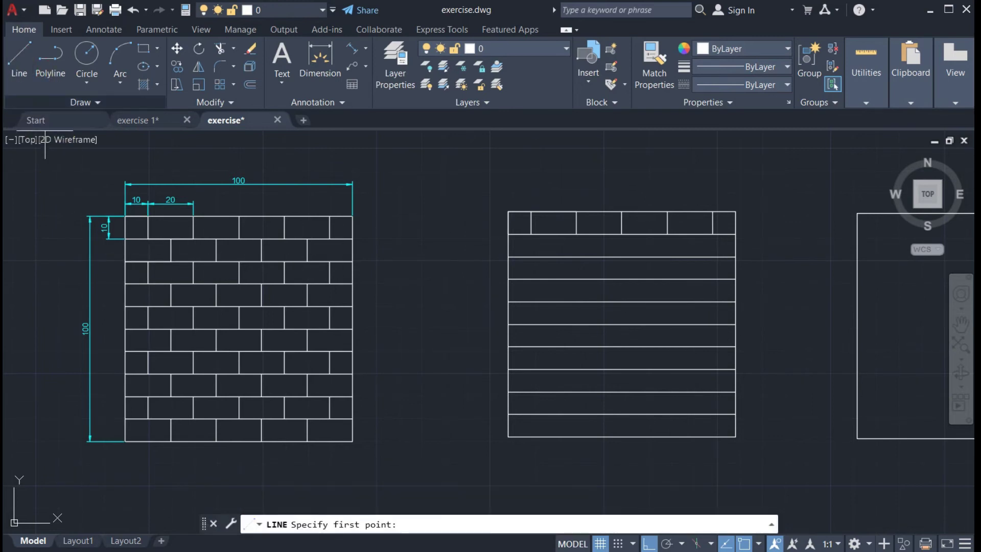
pyautogui.click(508, 235)
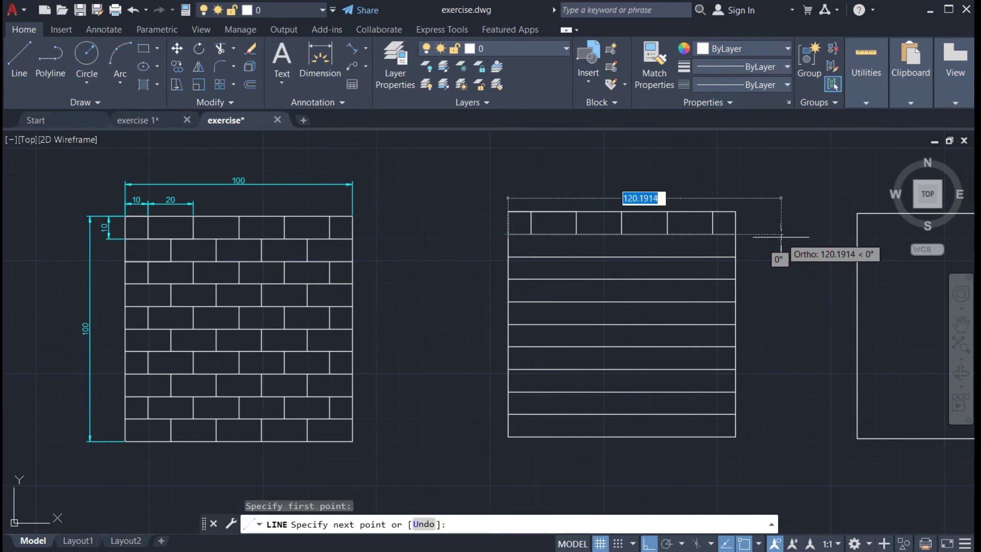
pyautogui.write('20')
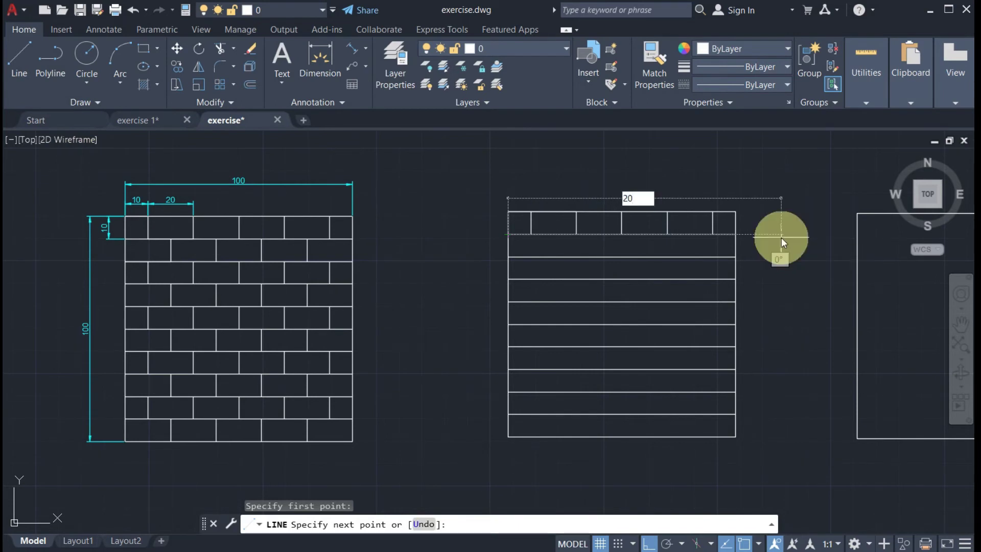
pyautogui.press('Return')
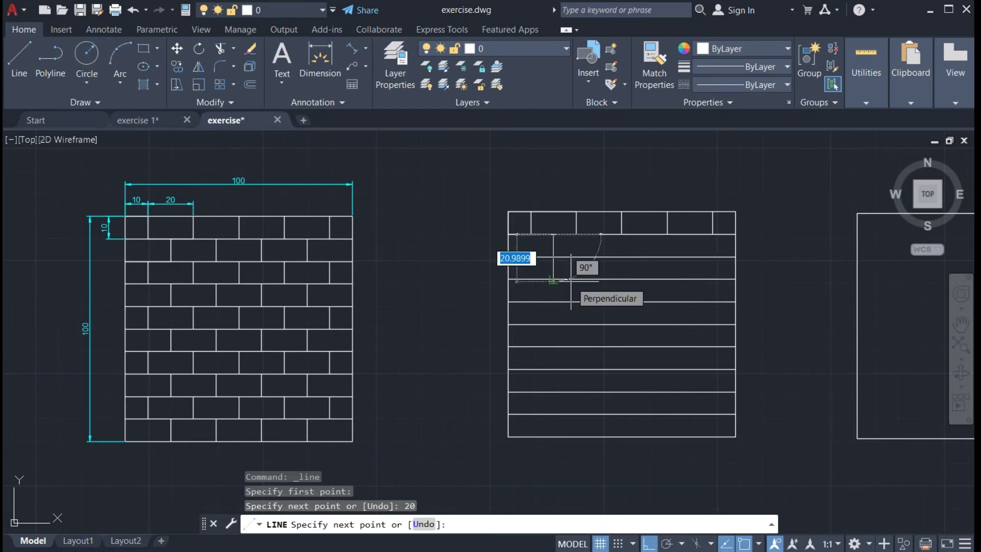
pyautogui.write('10')
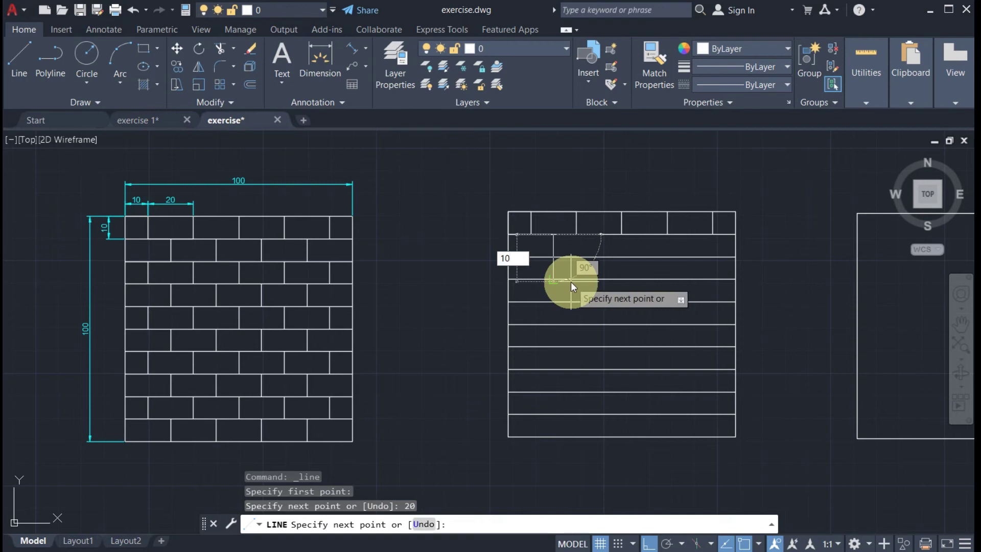
pyautogui.press('Return')
pyautogui.press('Return')
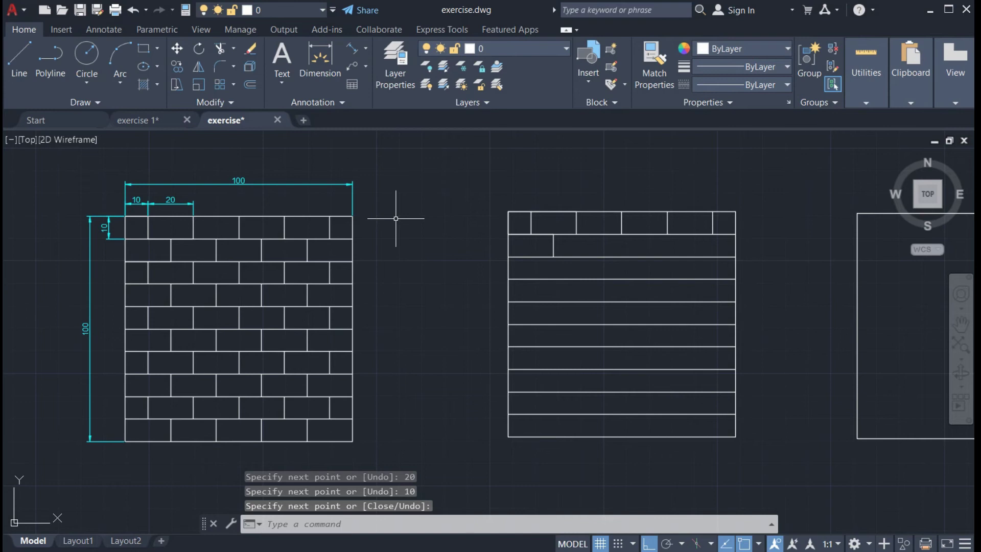
pyautogui.click(250, 87)
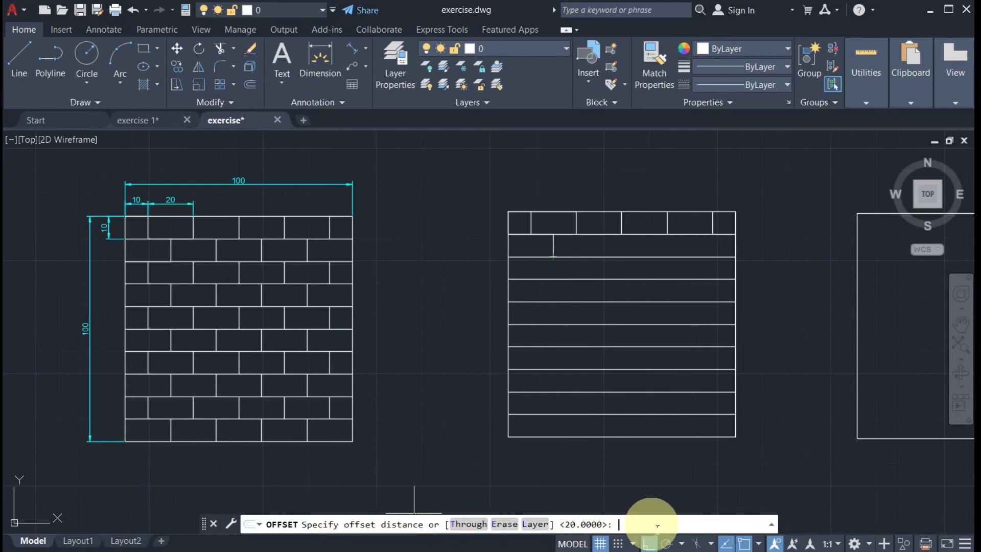
# - Offset the second-course joint three times at 20-unit spacing across the second row
pyautogui.write('20')
pyautogui.press('Return')
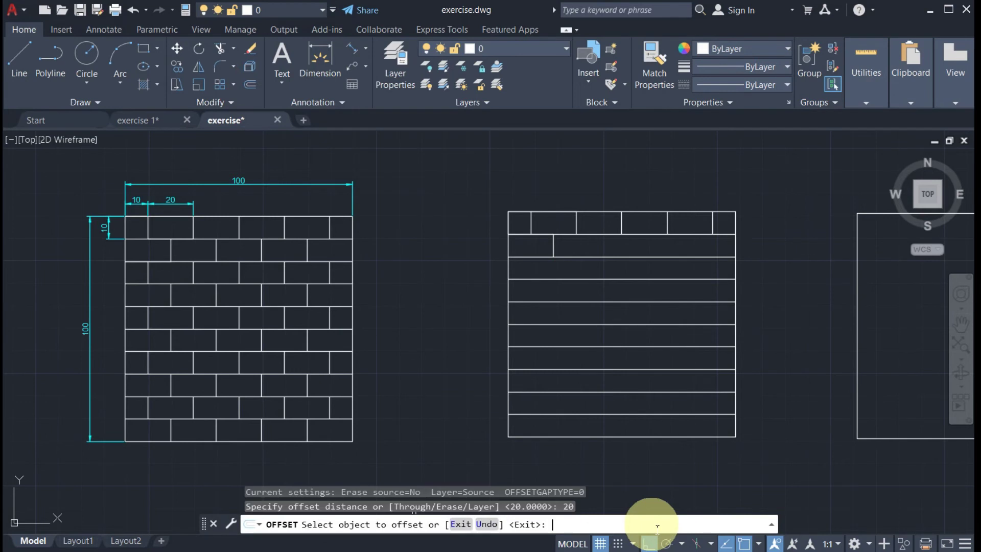
pyautogui.click(553, 247)
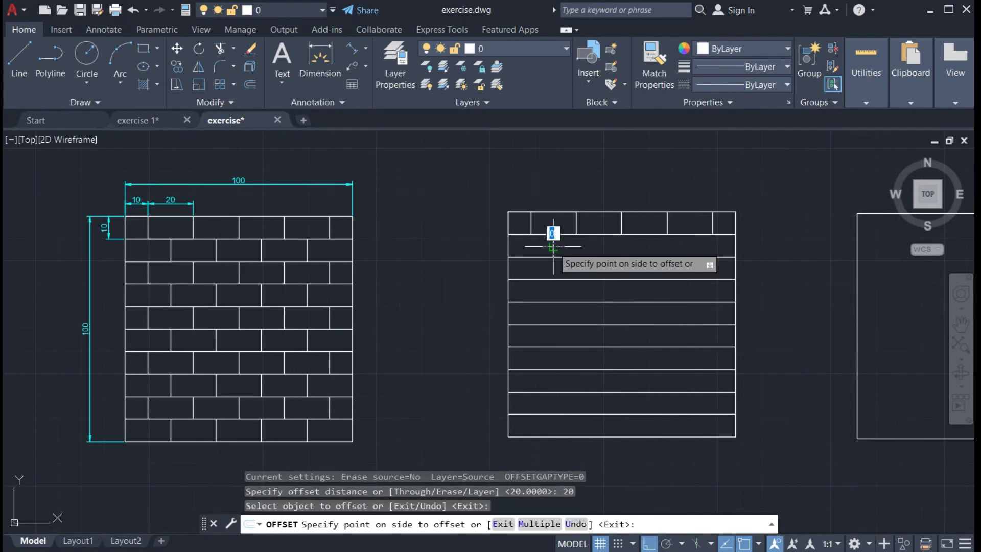
pyautogui.click(598, 246)
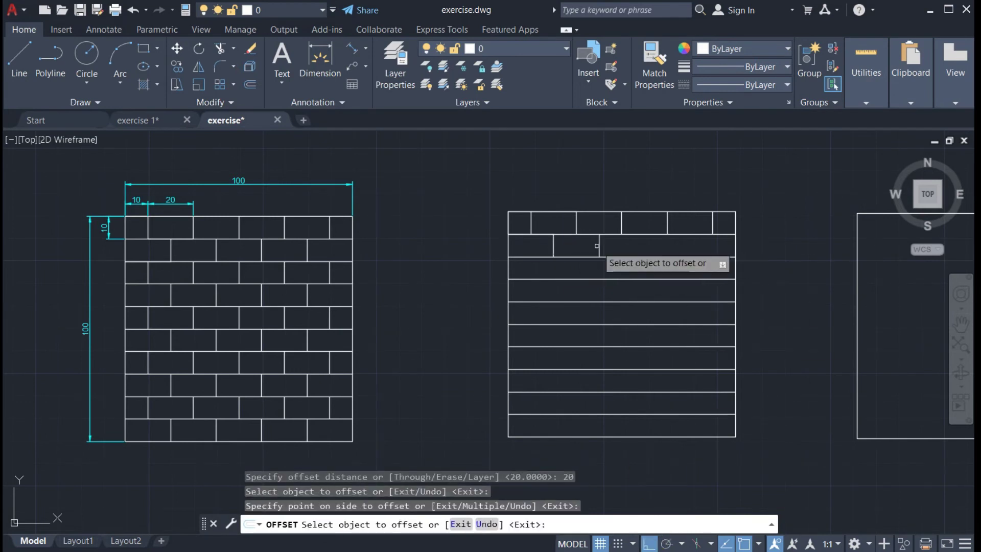
pyautogui.click(598, 245)
pyautogui.click(639, 248)
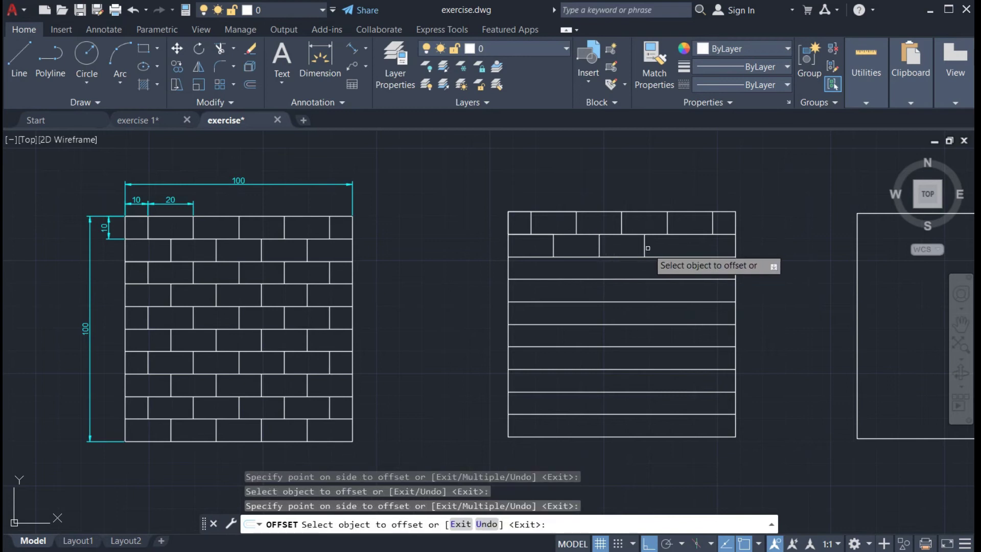
pyautogui.click(644, 247)
pyautogui.click(700, 246)
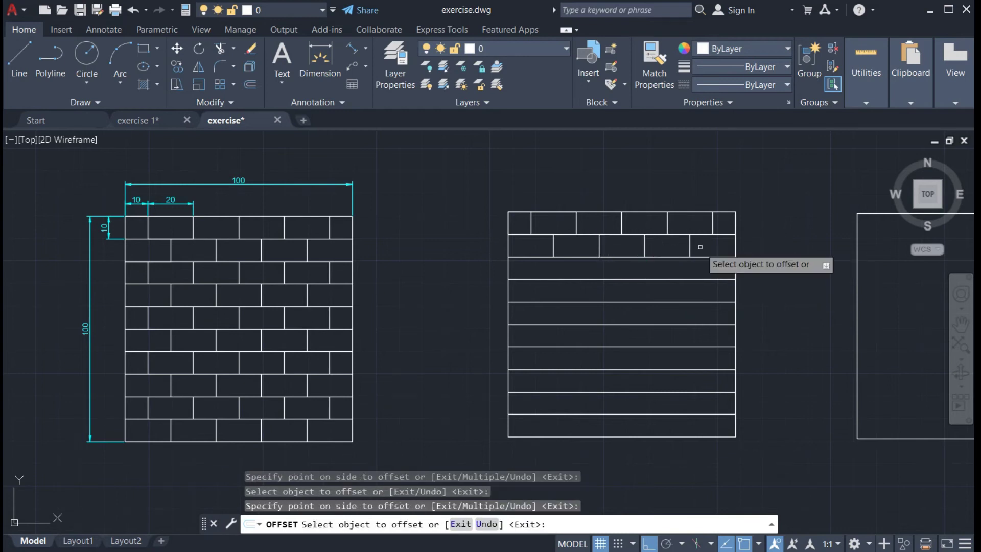
pyautogui.press('Escape')
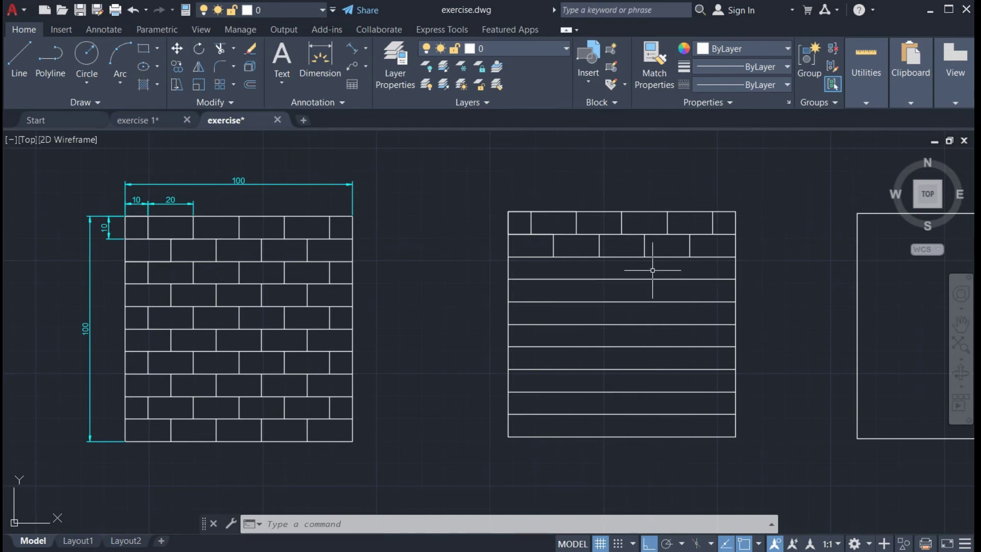
# - With COPY, select the nine vertical joints of the top two brick courses
pyautogui.click(176, 65)
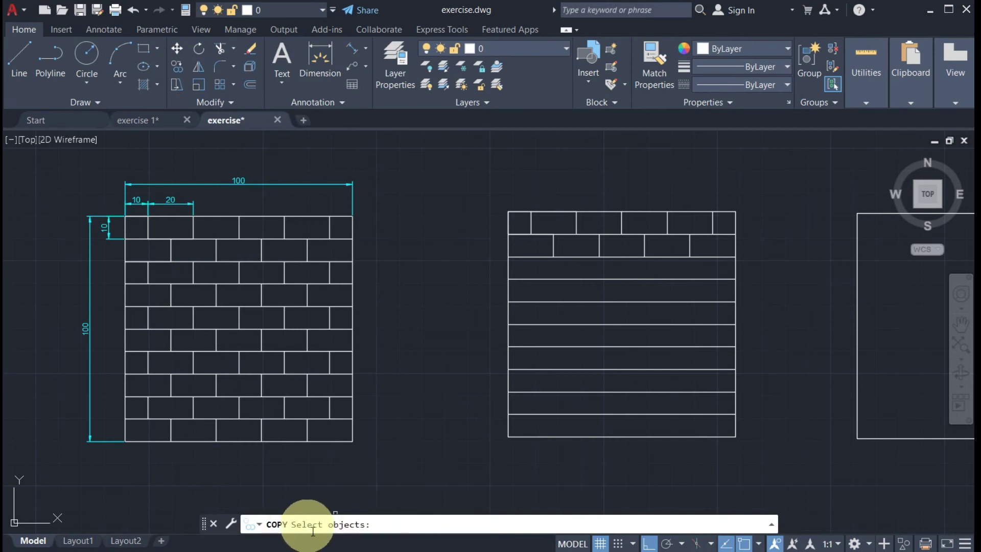
pyautogui.click(531, 221)
pyautogui.click(575, 222)
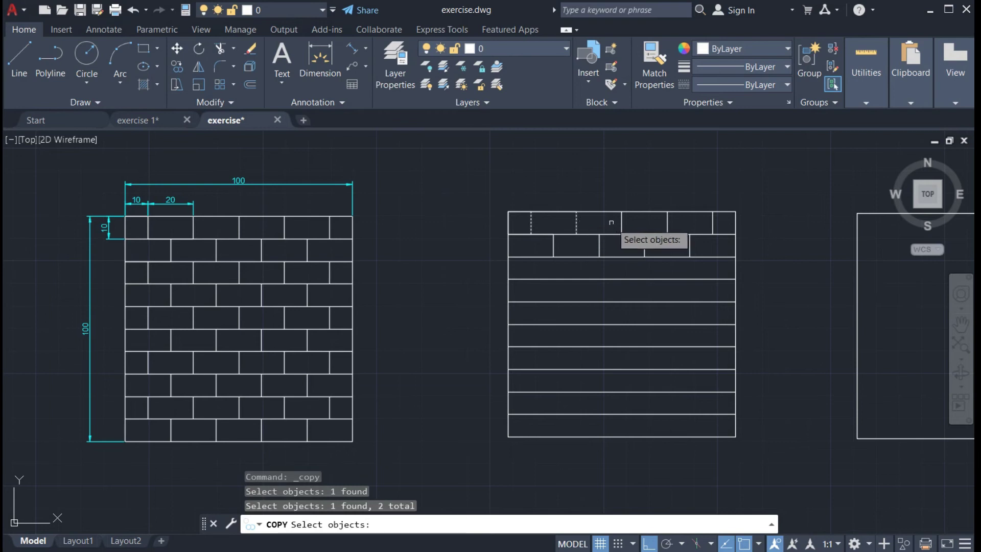
pyautogui.click(621, 225)
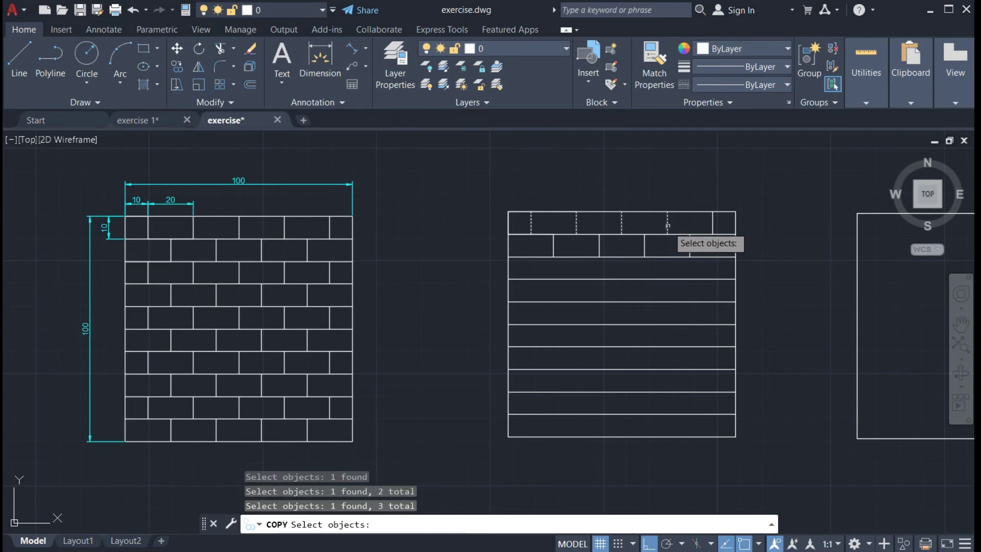
pyautogui.click(667, 225)
pyautogui.click(716, 225)
pyautogui.click(554, 245)
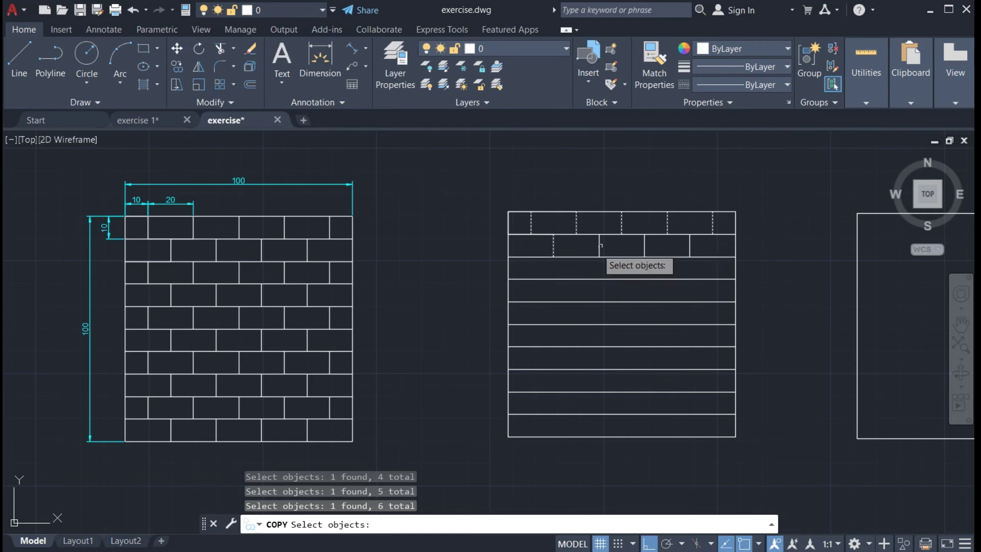
pyautogui.click(600, 246)
pyautogui.click(645, 246)
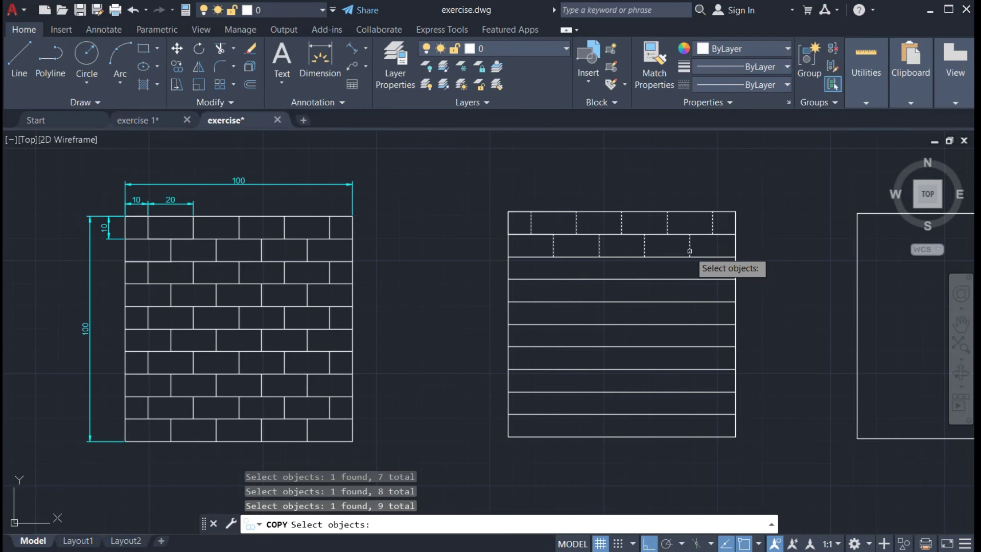
pyautogui.press('Return')
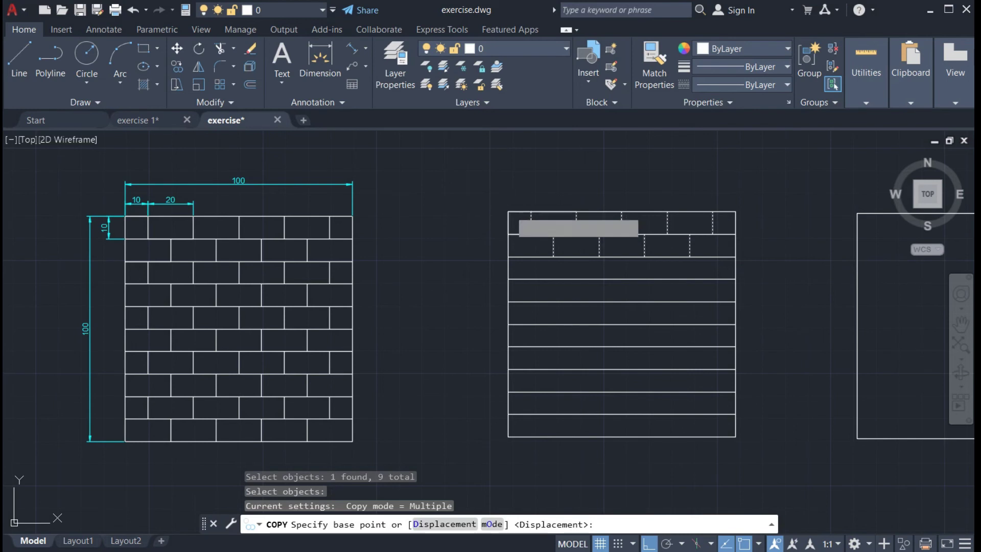
# - Copy the two-course joint pattern from the top-left corner to 20, 40, 60 and 80 units down
pyautogui.click(508, 212)
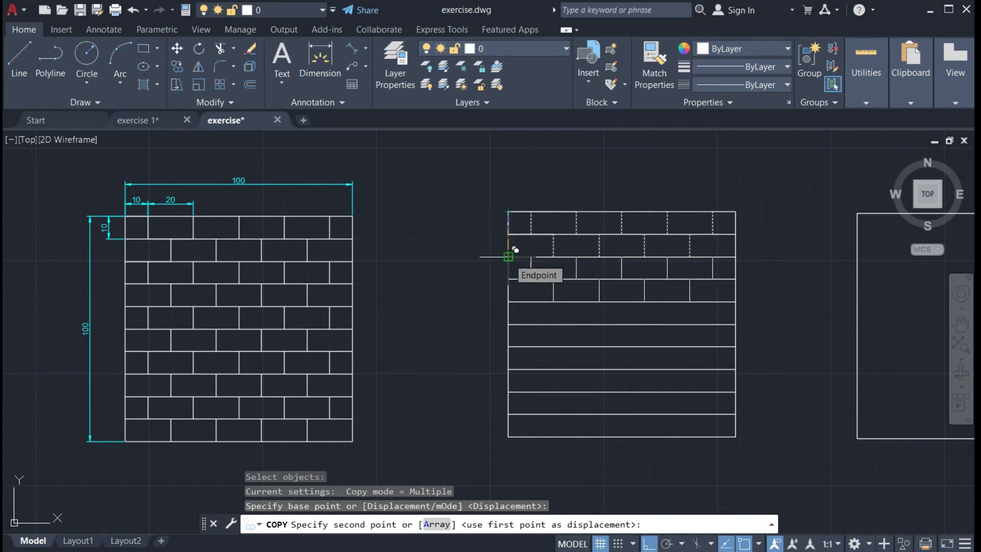
pyautogui.click(515, 250)
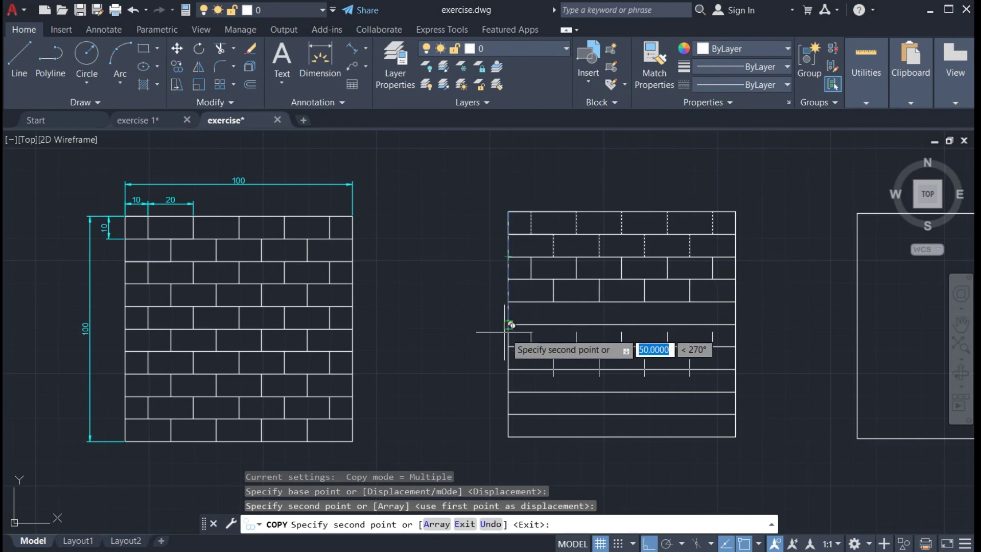
pyautogui.click(508, 301)
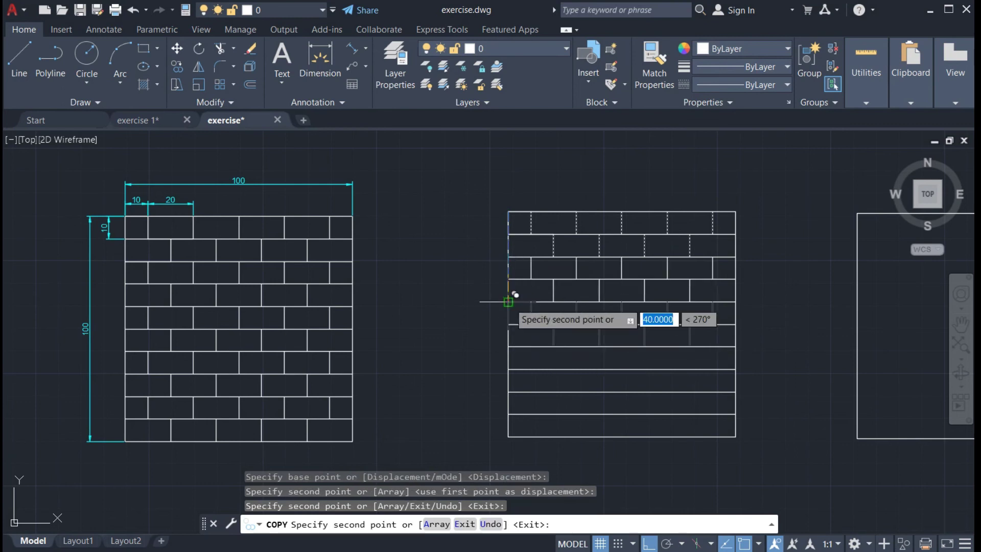
pyautogui.click(508, 346)
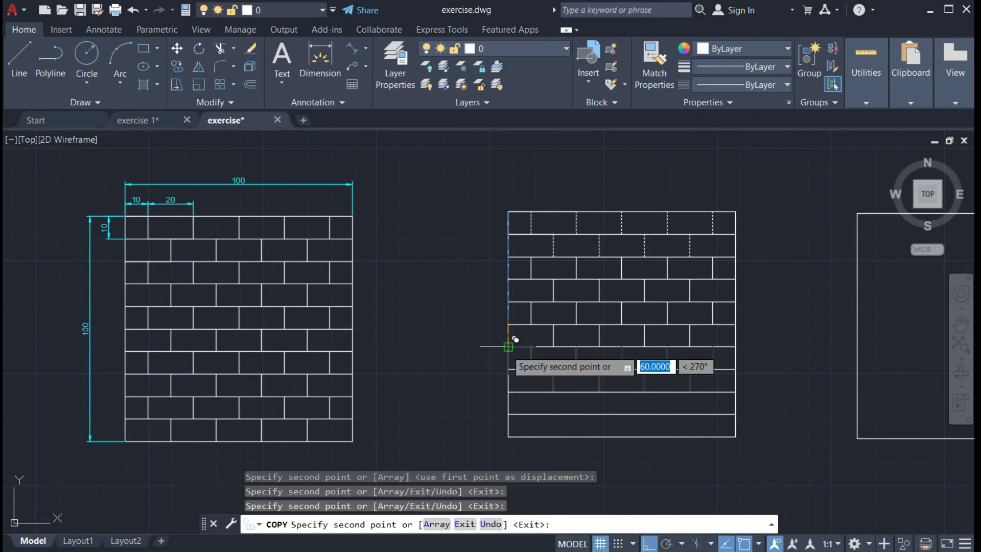
pyautogui.click(508, 392)
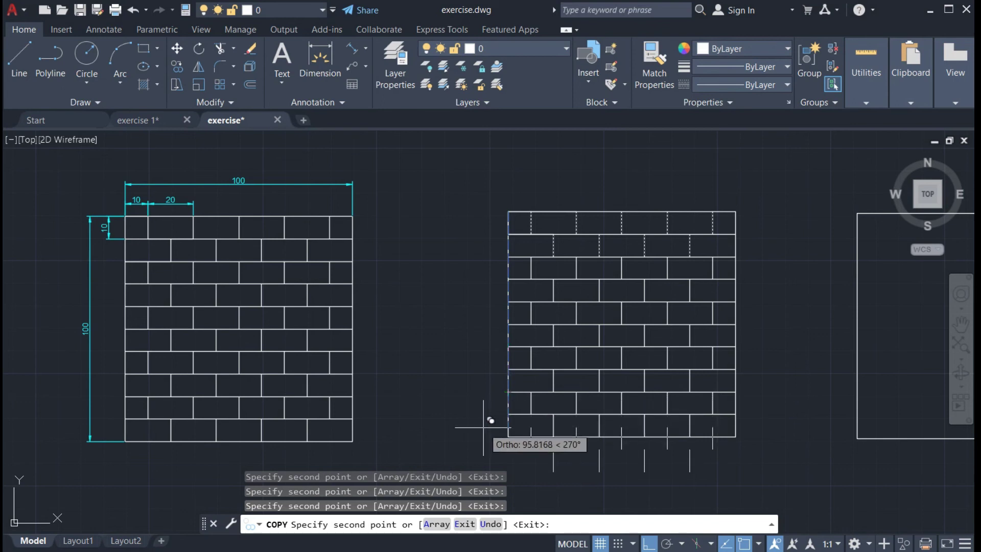
pyautogui.press('Escape')
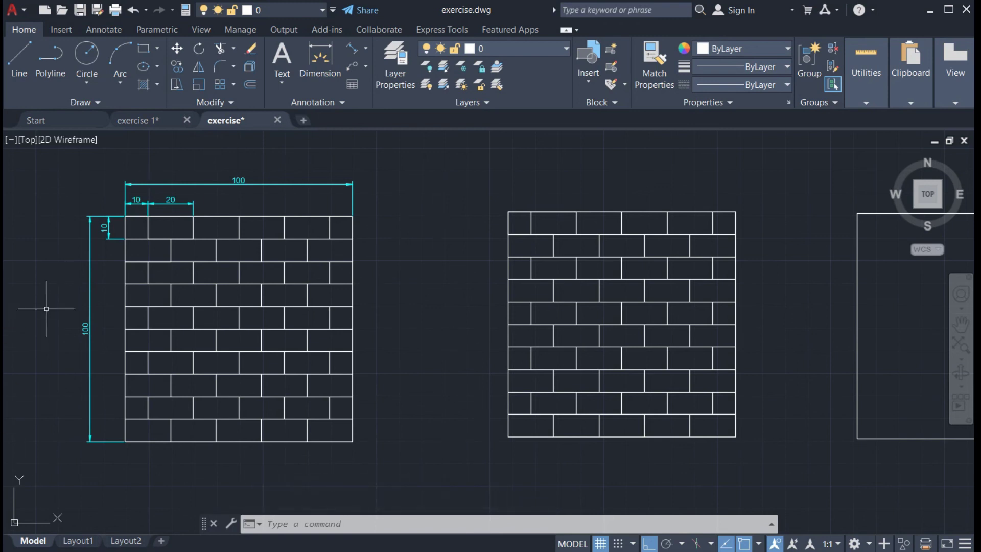
# - Add an aligned 10 dimension from the wall's top-left corner to the first joint
pyautogui.click(364, 45)
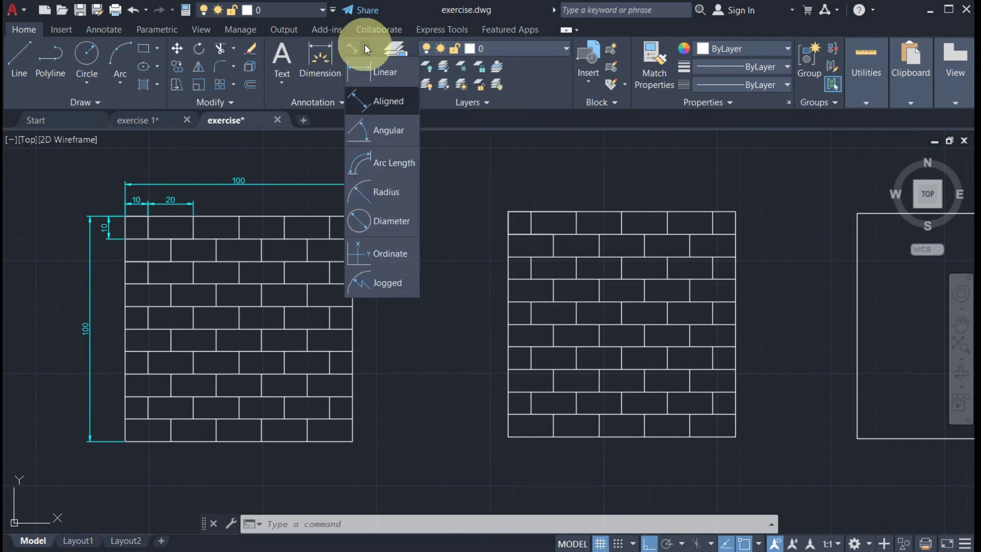
pyautogui.click(381, 103)
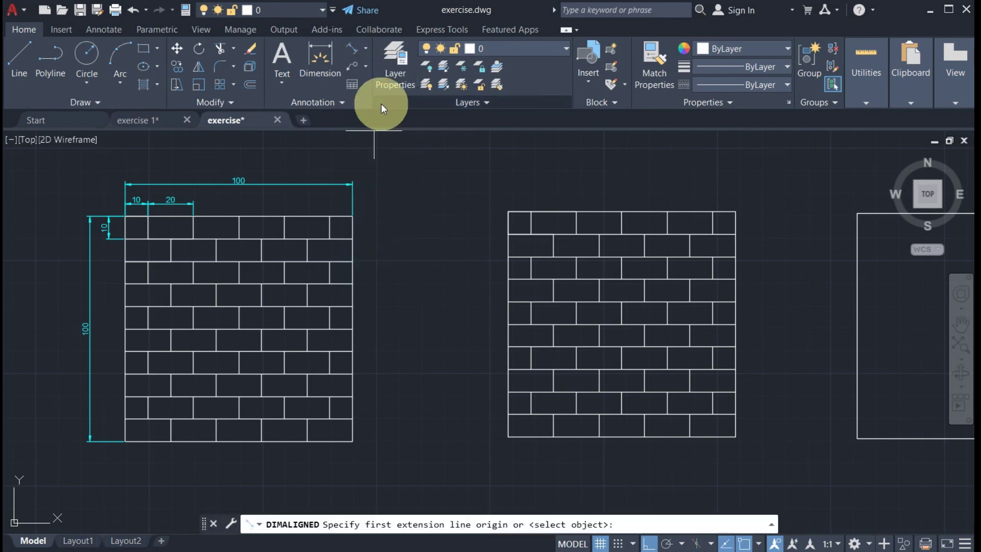
pyautogui.click(508, 212)
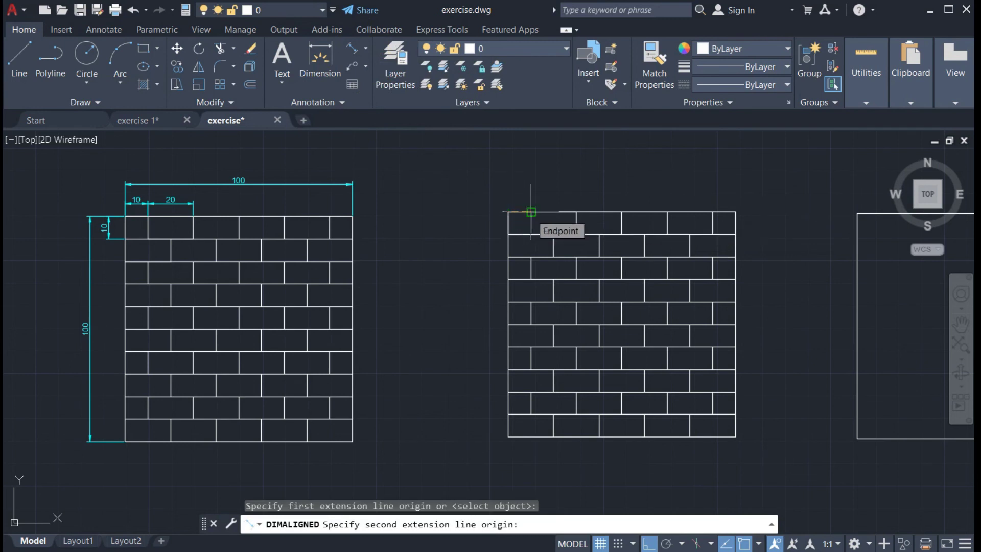
pyautogui.click(530, 211)
pyautogui.click(530, 194)
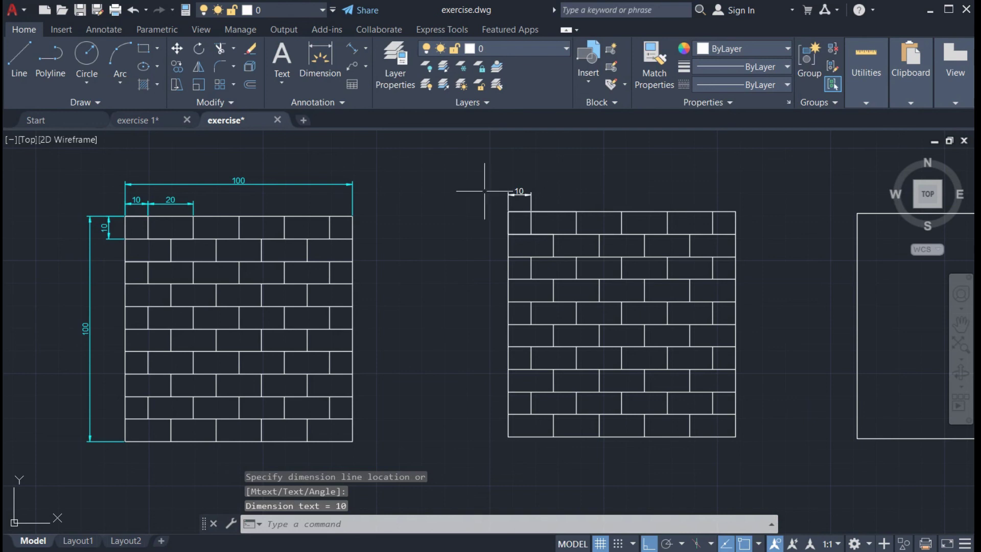
# - Add an aligned 20 dimension for the next brick along the top edge
pyautogui.click(354, 50)
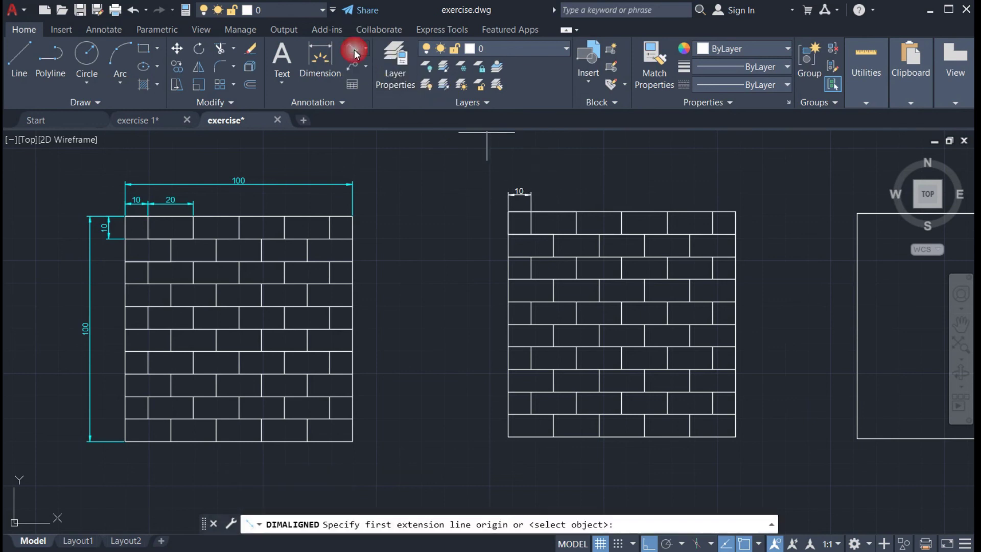
pyautogui.click(531, 211)
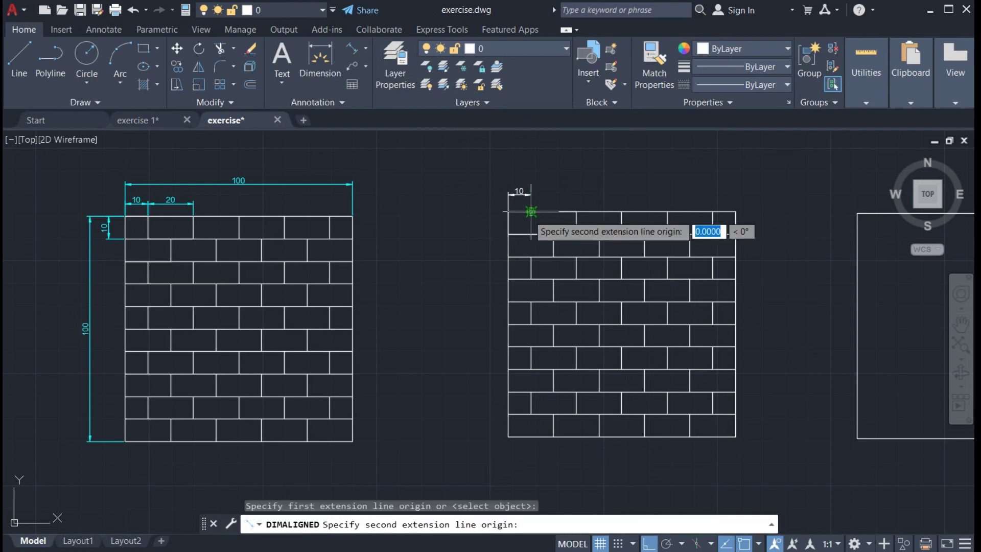
pyautogui.click(577, 212)
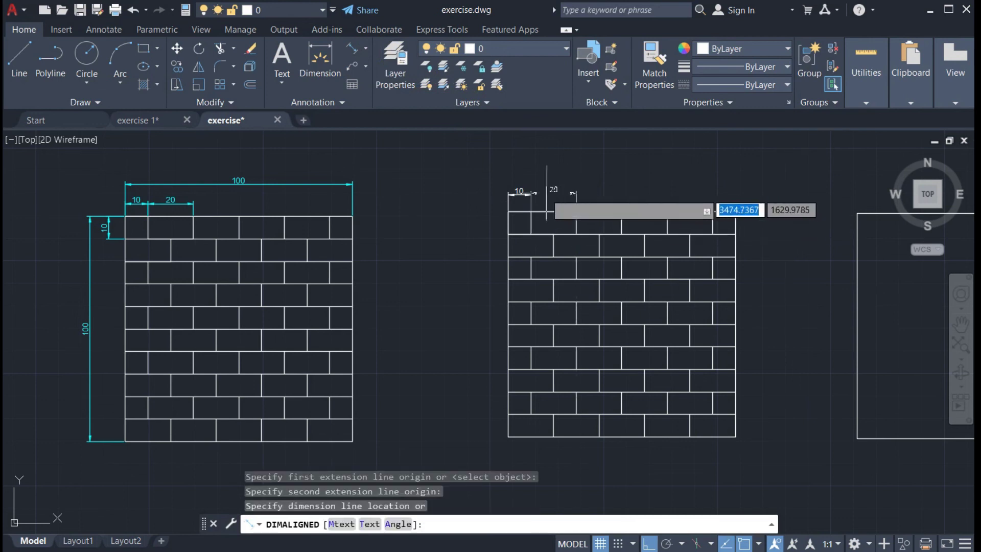
pyautogui.click(531, 194)
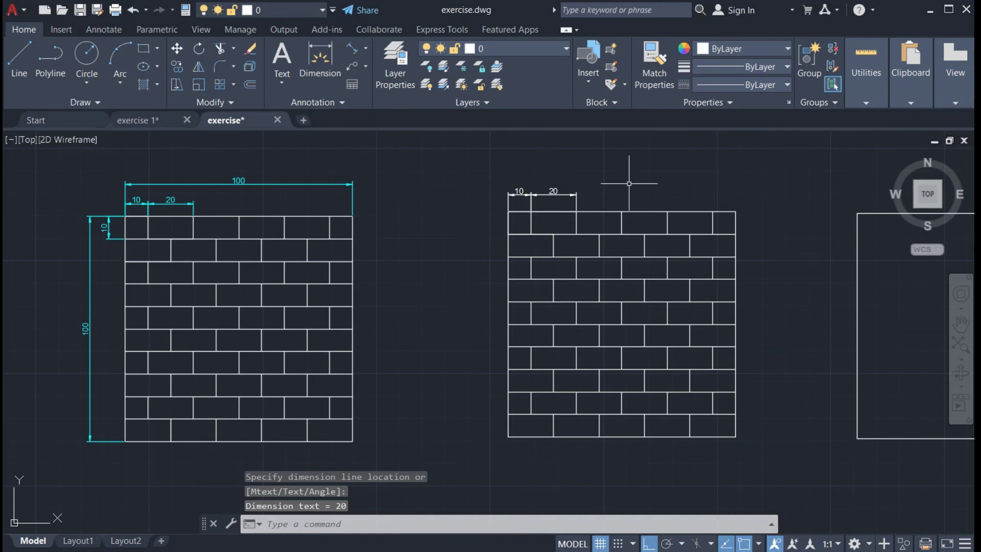
pyautogui.click(356, 48)
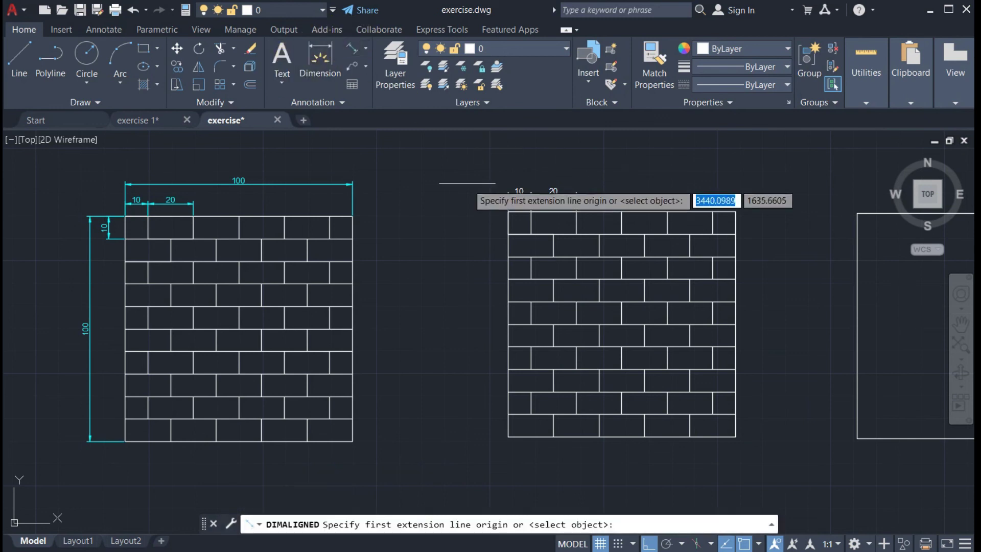
# - Dimension the 100 overall width along the top and the 10 course height on the left
pyautogui.click(508, 211)
pyautogui.click(734, 212)
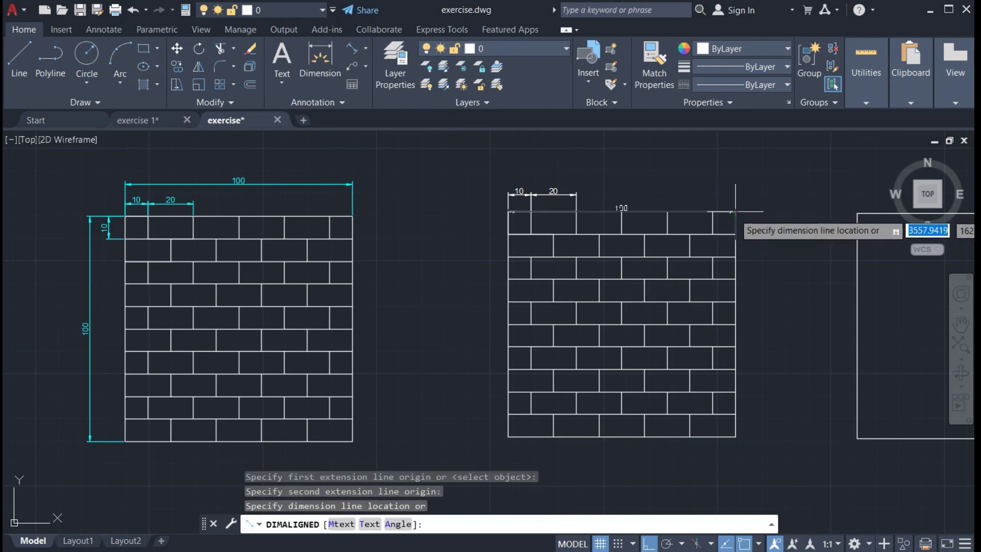
pyautogui.click(728, 169)
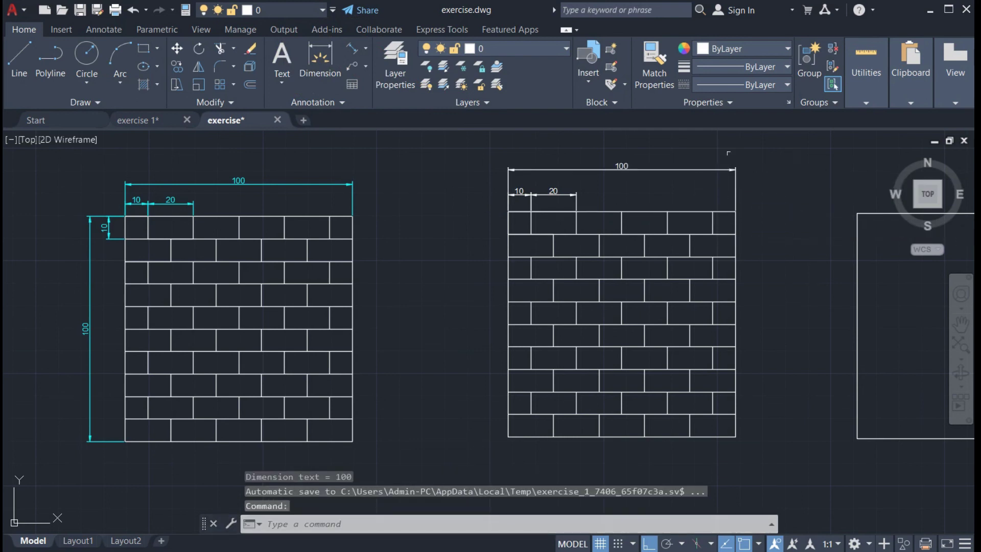
pyautogui.click(351, 51)
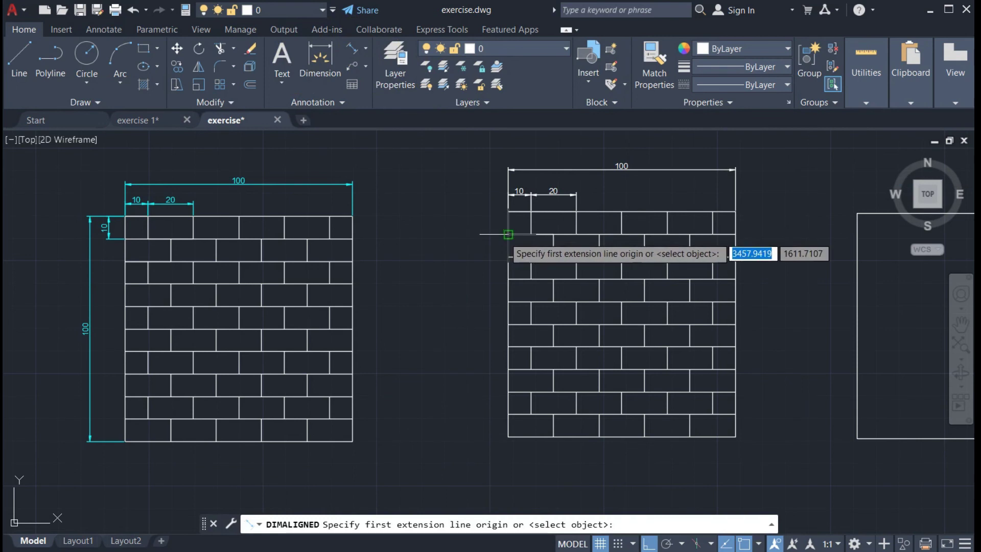
pyautogui.click(508, 234)
pyautogui.click(508, 211)
pyautogui.click(488, 214)
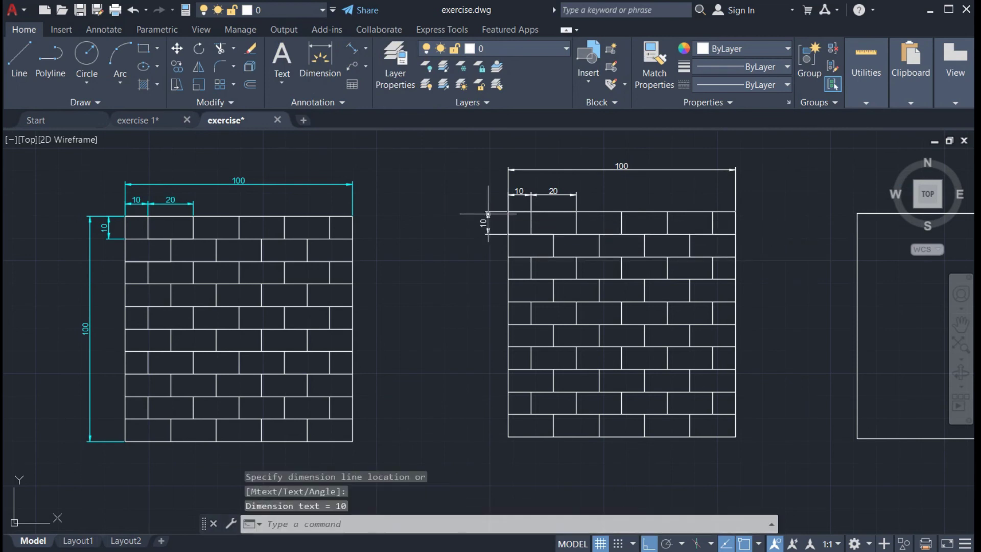
# - Dimension the 100 overall height down the wall's left side
pyautogui.click(353, 47)
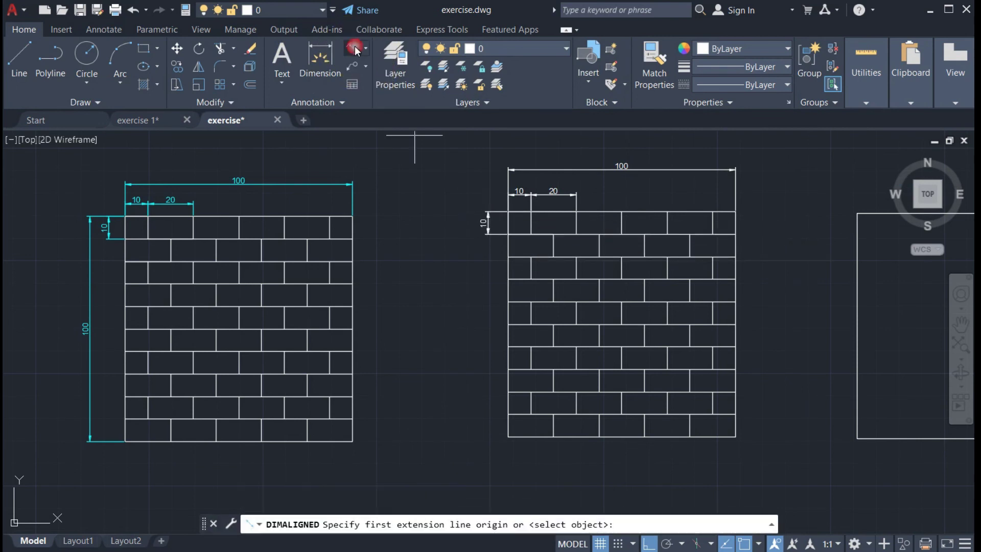
pyautogui.click(508, 211)
pyautogui.click(508, 436)
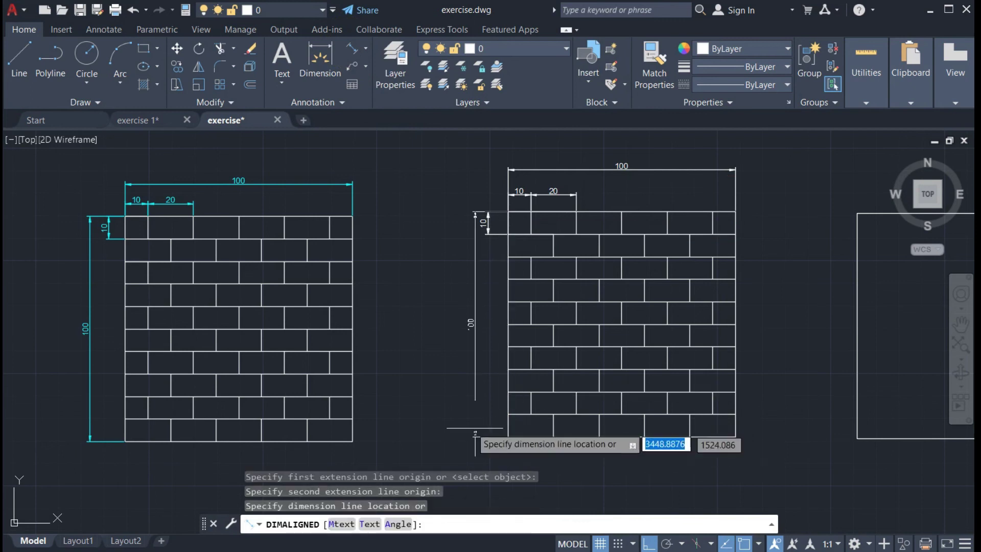
pyautogui.click(460, 428)
pyautogui.moveTo(800, 369); pyautogui.dragTo(690, 369, button='middle')
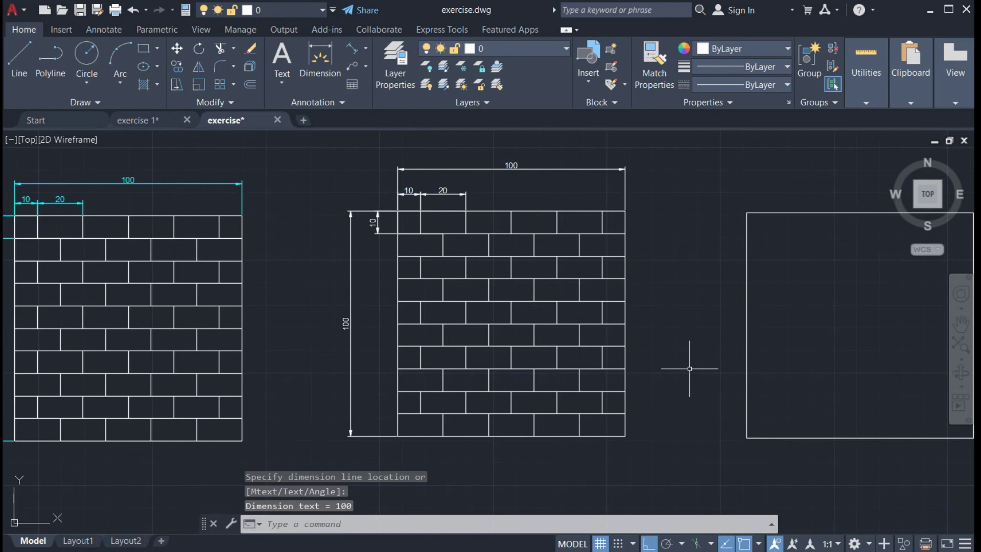